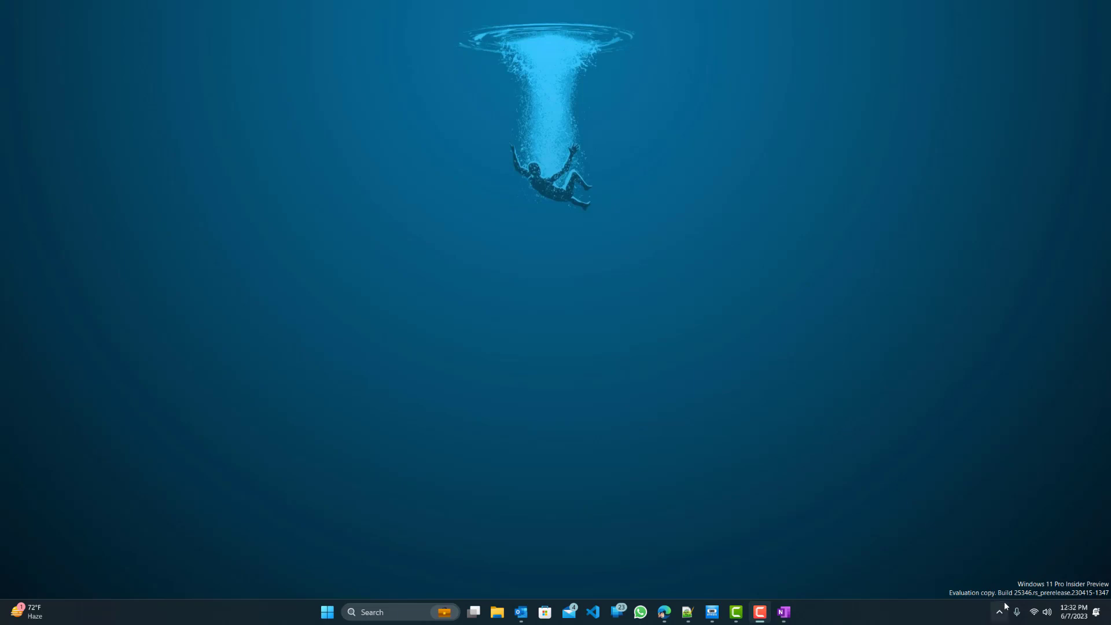
Start the Windows troubleshooter for sound problems and read its introduction, diagnostics consent question and recommended articles
{"action": "mouse_move", "coordinate": [1019, 615]}
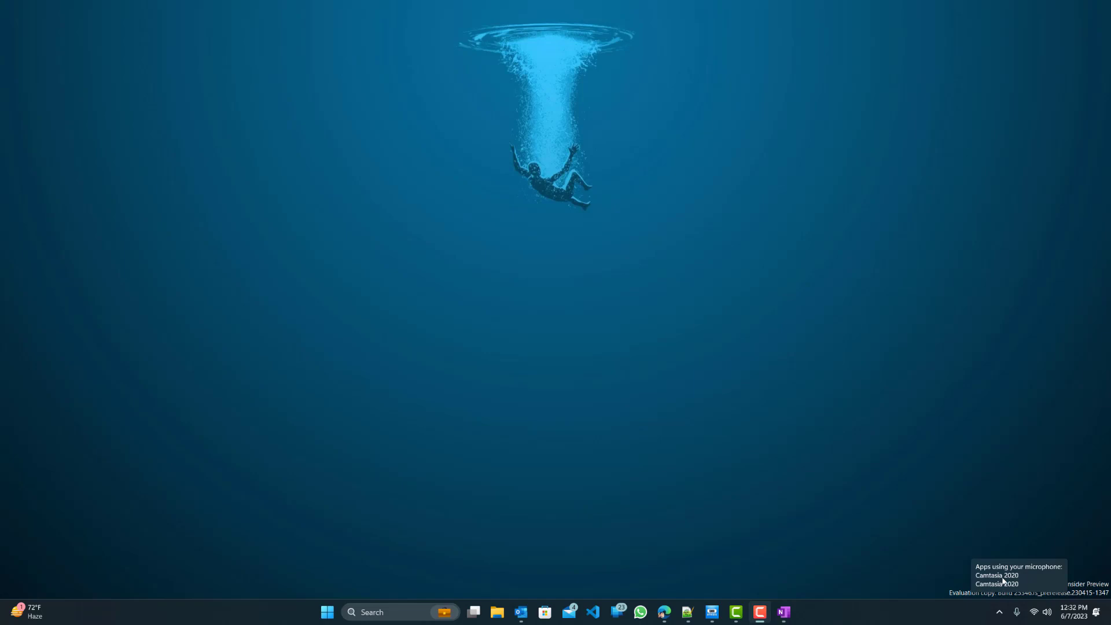
{"action": "right_click", "coordinate": [1046, 615]}
{"action": "left_click", "coordinate": [1035, 552]}
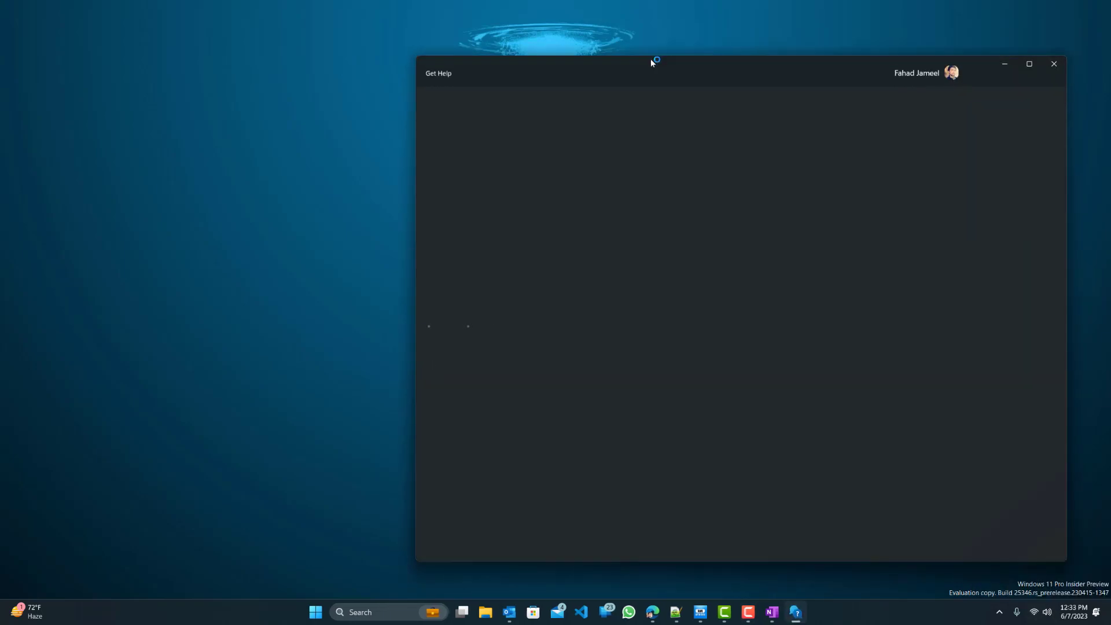
{"action": "left_click_drag", "start_coordinate": [652, 62], "coordinate": [545, 47]}
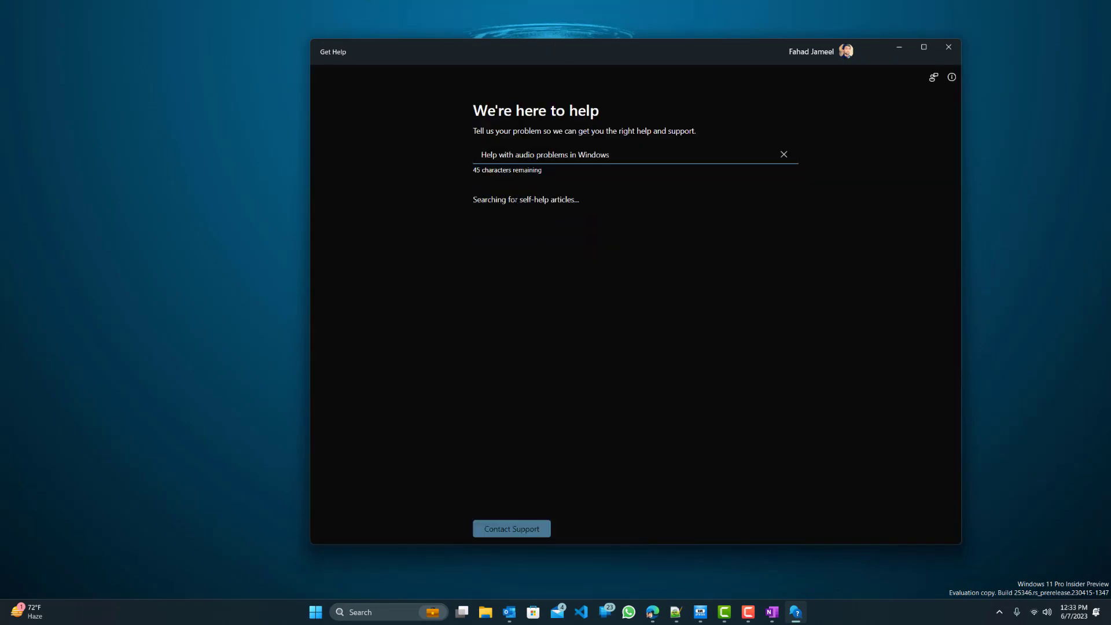
{"action": "double_click", "coordinate": [518, 206]}
{"action": "scroll", "coordinate": [520, 283], "scroll_direction": "down", "scroll_amount": 2}
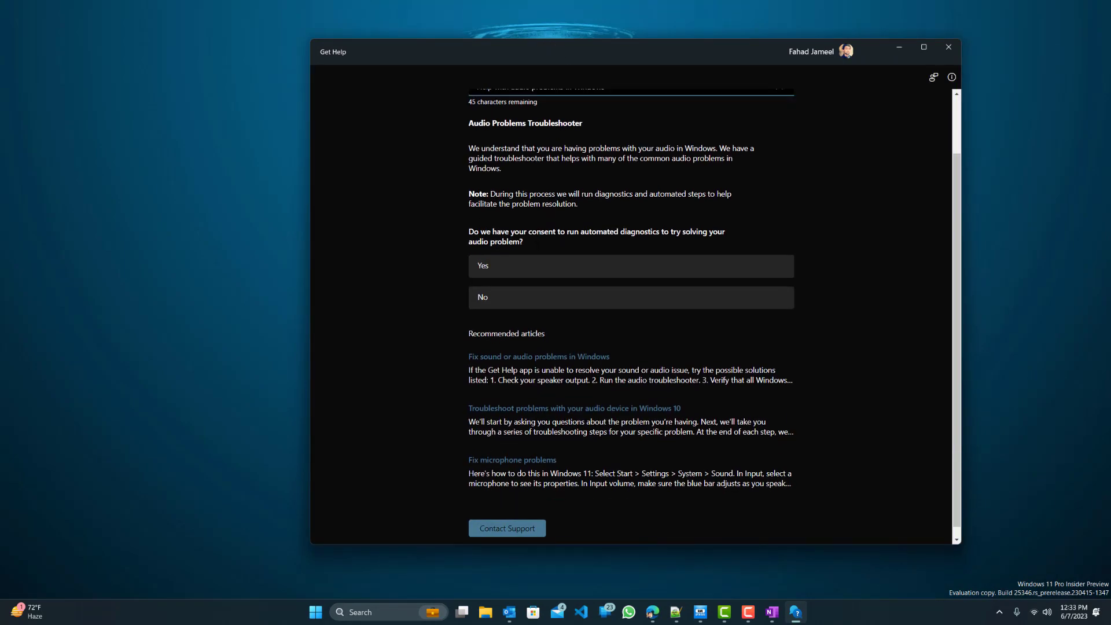
{"action": "scroll", "coordinate": [579, 313], "scroll_direction": "up", "scroll_amount": 2}
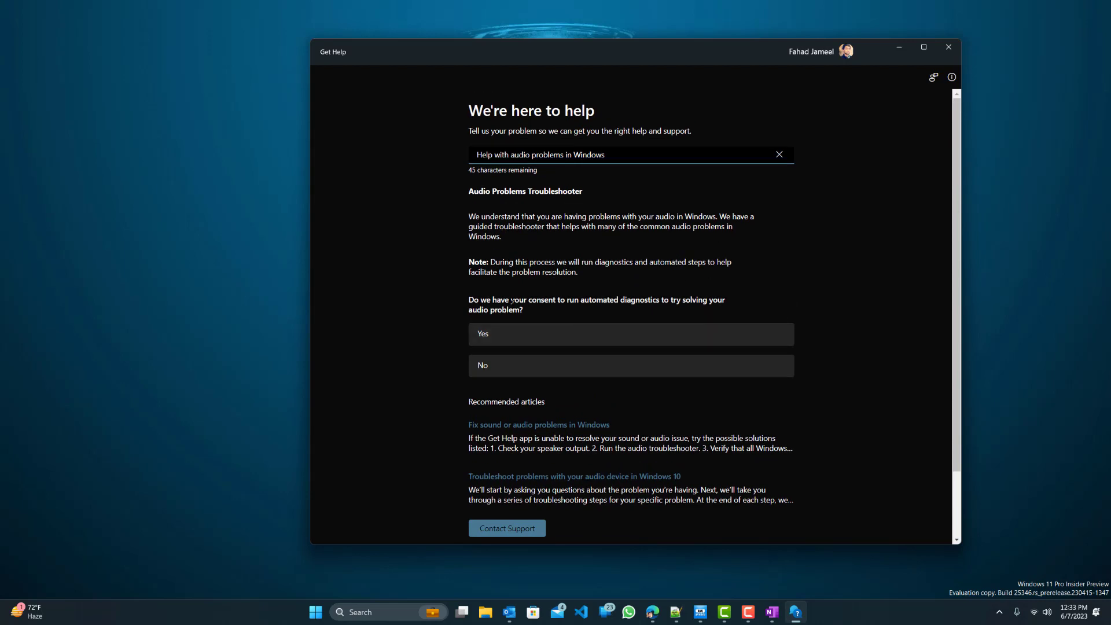
{"action": "scroll", "coordinate": [494, 301], "scroll_direction": "down", "scroll_amount": 2}
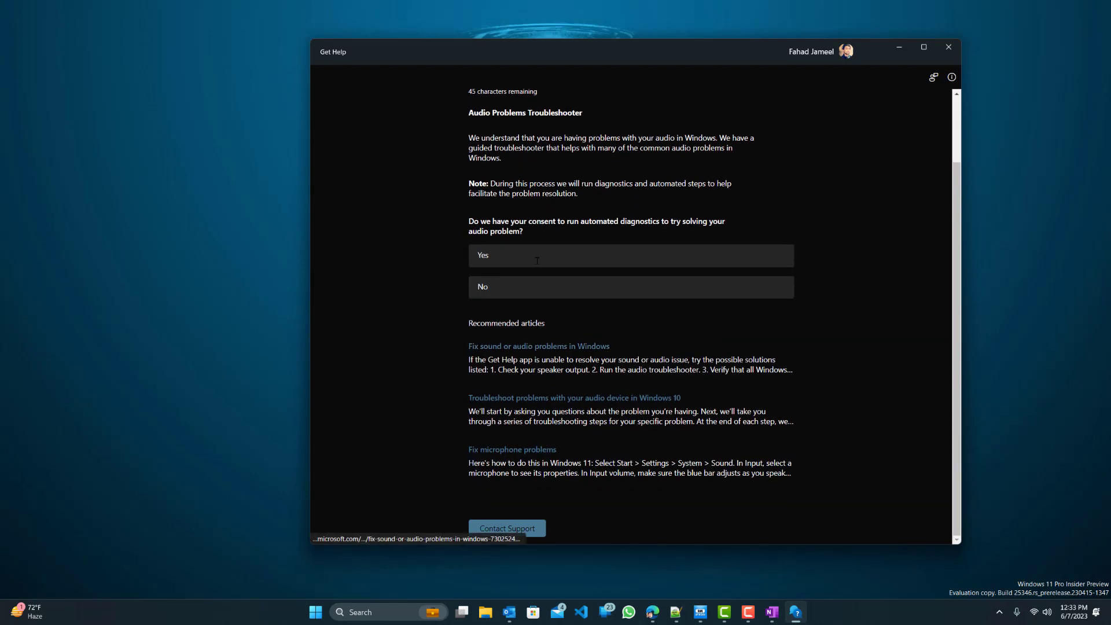
{"action": "scroll", "coordinate": [492, 324], "scroll_direction": "up", "scroll_amount": 2}
{"action": "mouse_move", "coordinate": [488, 309]}
{"action": "left_mouse_down"}
{"action": "mouse_move", "coordinate": [612, 300]}
{"action": "mouse_move", "coordinate": [492, 300]}
{"action": "left_mouse_up"}
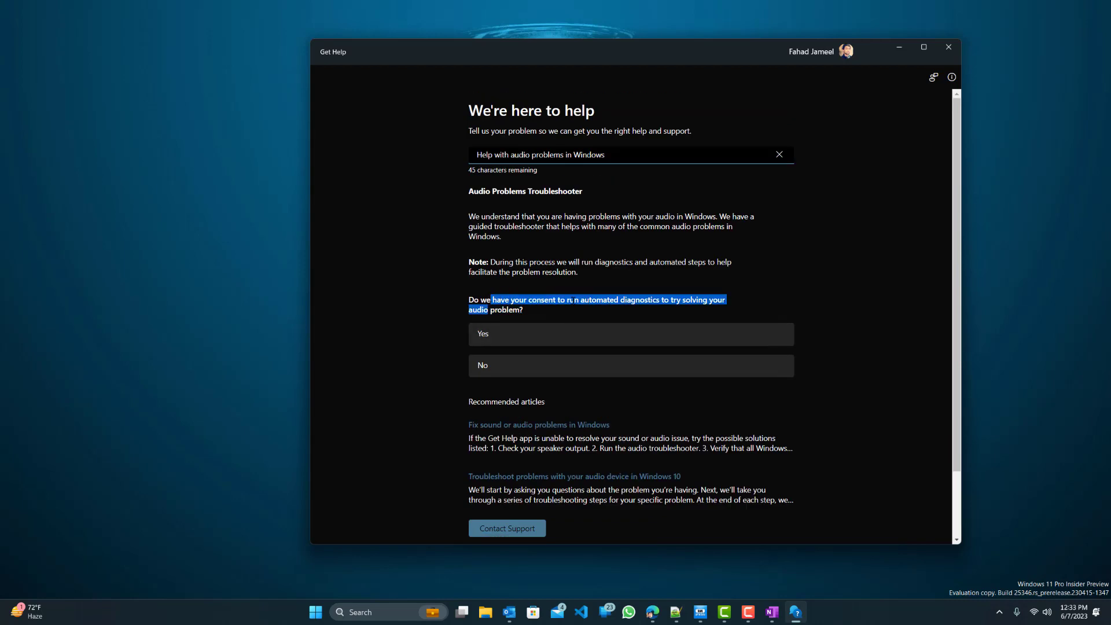
Decline the automated audio diagnostics, read the manual troubleshooting instructions, and close Get Help
{"action": "left_click", "coordinate": [582, 310]}
{"action": "left_click", "coordinate": [503, 366]}
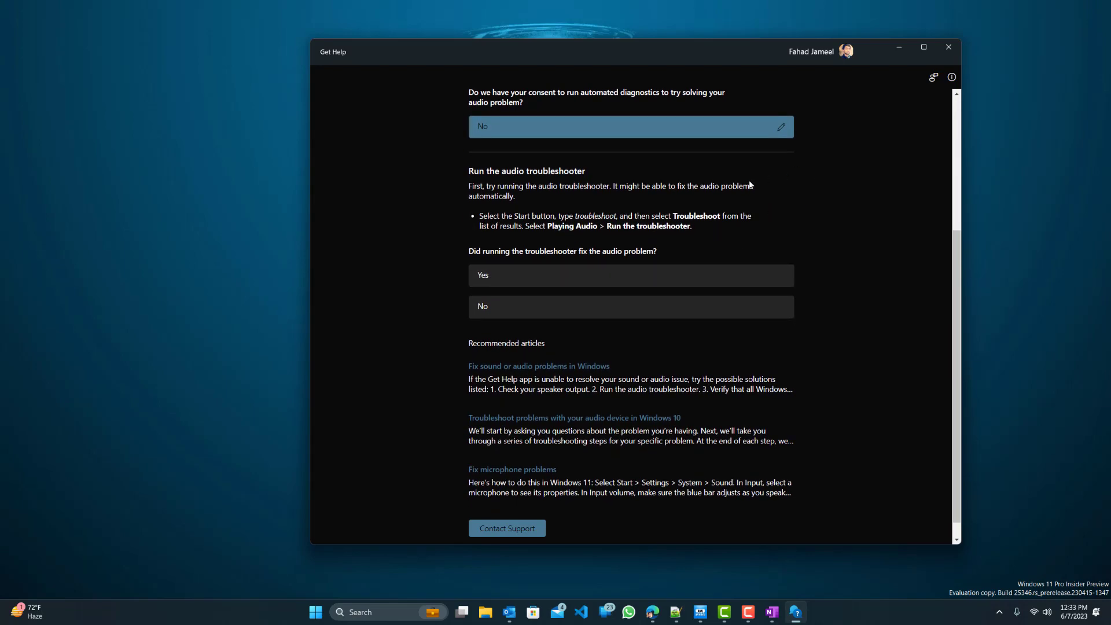
{"action": "left_click_drag", "start_coordinate": [507, 252], "coordinate": [598, 253]}
{"action": "left_click", "coordinate": [509, 254]}
{"action": "scroll", "coordinate": [521, 243], "scroll_direction": "up", "scroll_amount": 2}
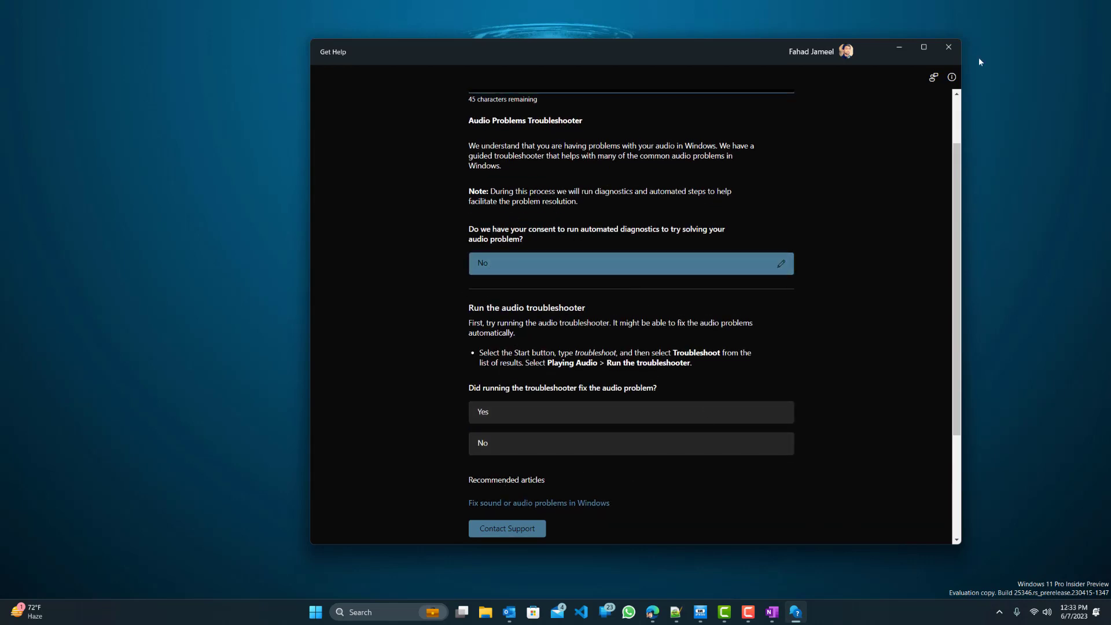
{"action": "left_click", "coordinate": [947, 48]}
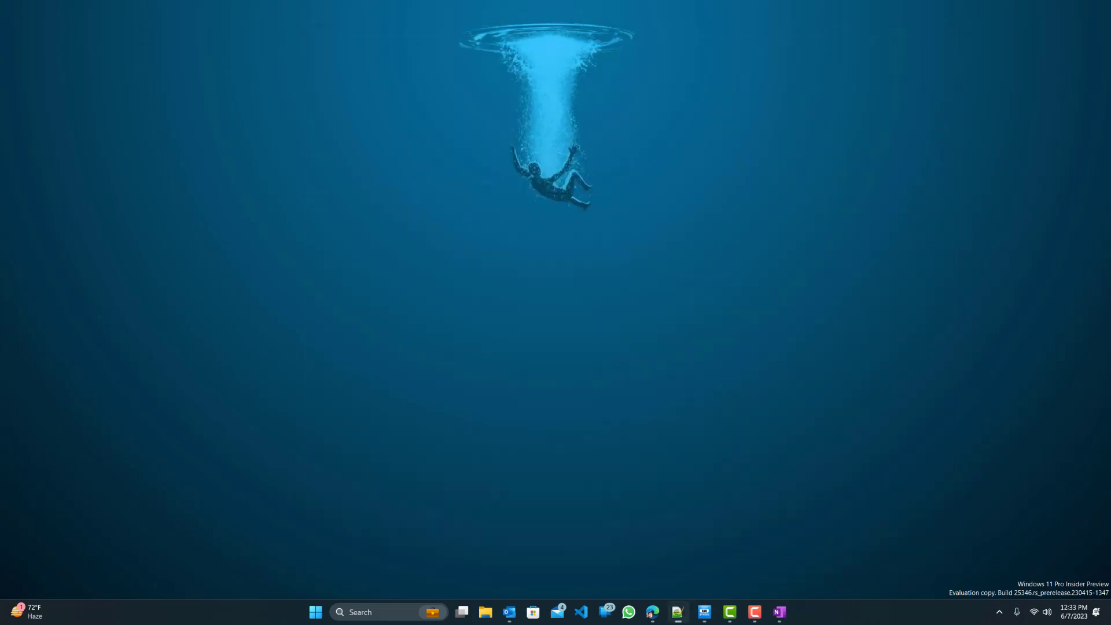
Open the Windows sound settings and examine the output devices, input devices, volumes and advanced options
{"action": "right_click", "coordinate": [1048, 612]}
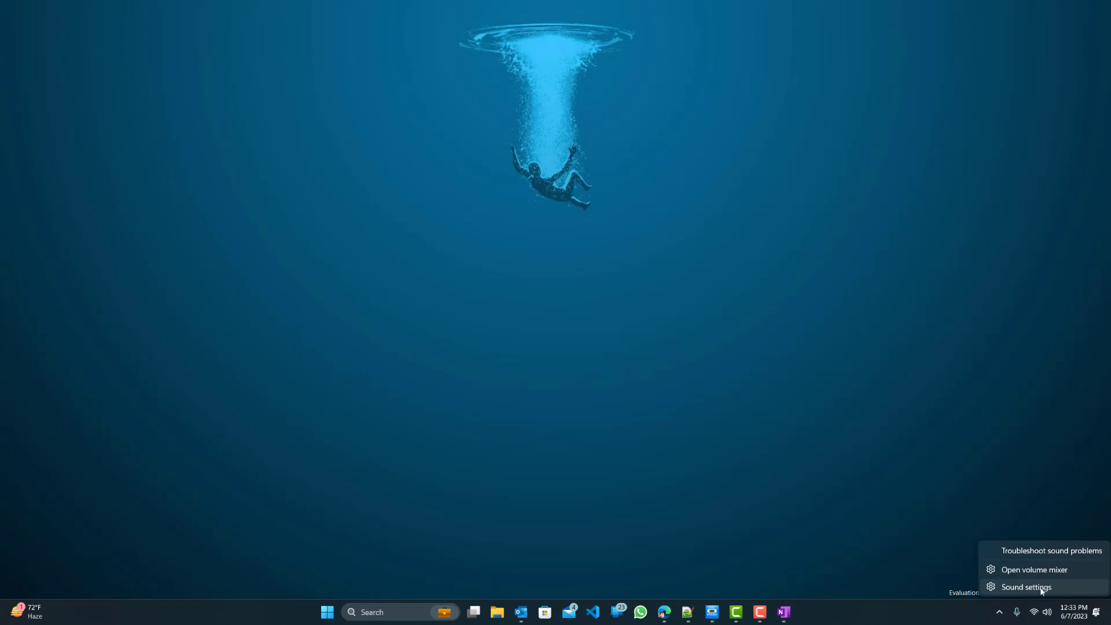
{"action": "left_click", "coordinate": [1027, 587]}
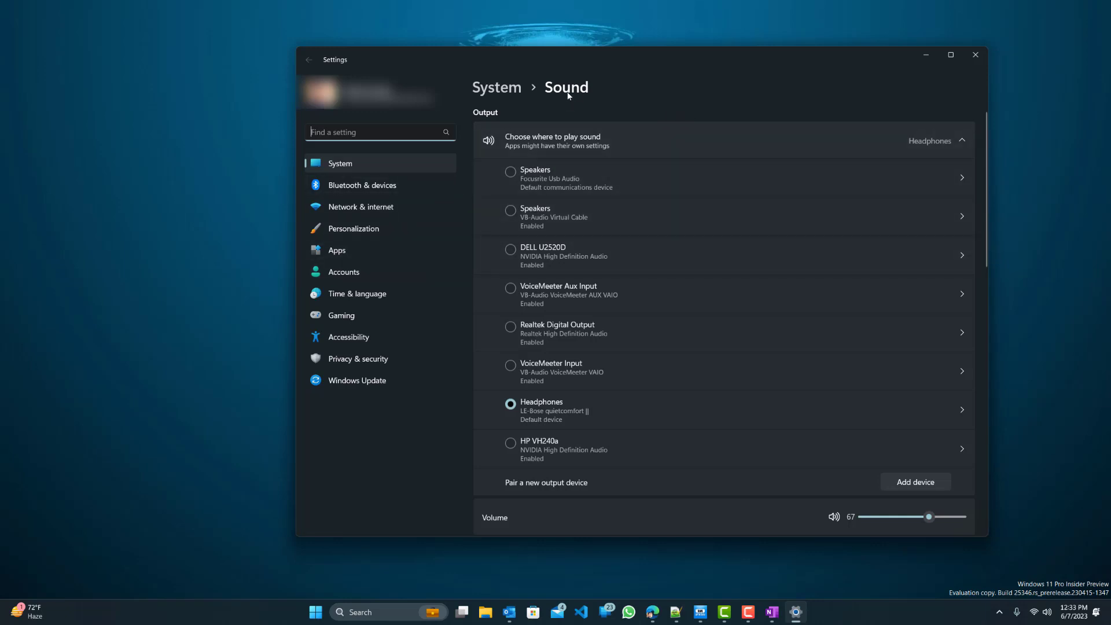
{"action": "scroll", "coordinate": [664, 321], "scroll_direction": "down", "scroll_amount": 5}
{"action": "scroll", "coordinate": [662, 320], "scroll_direction": "up", "scroll_amount": 1}
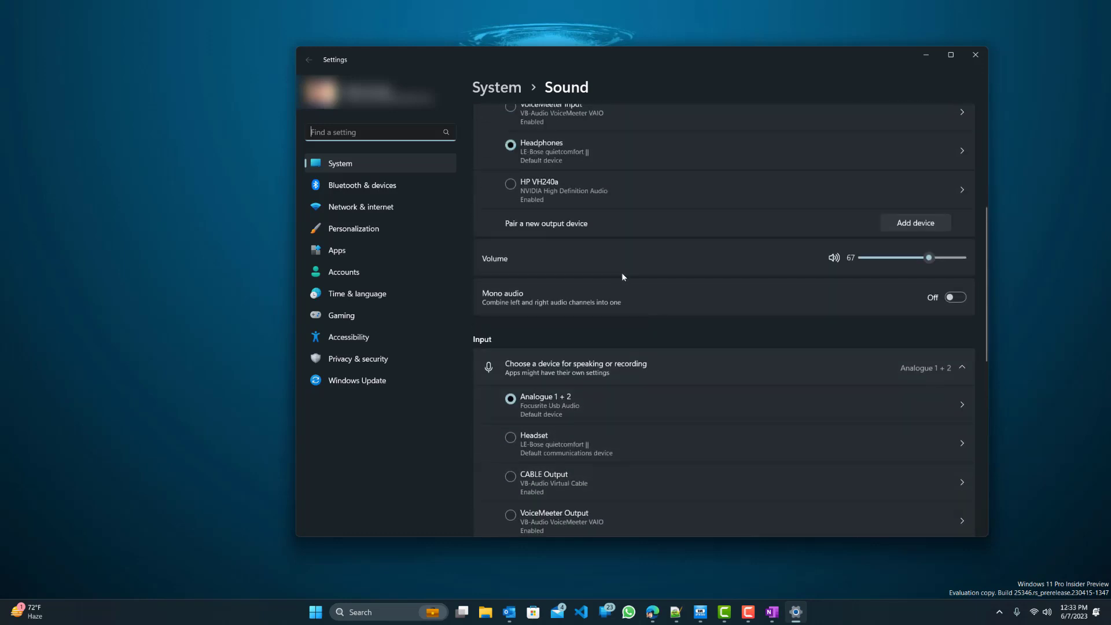
{"action": "scroll", "coordinate": [623, 275], "scroll_direction": "down", "scroll_amount": 1}
{"action": "scroll", "coordinate": [612, 290], "scroll_direction": "down", "scroll_amount": 1}
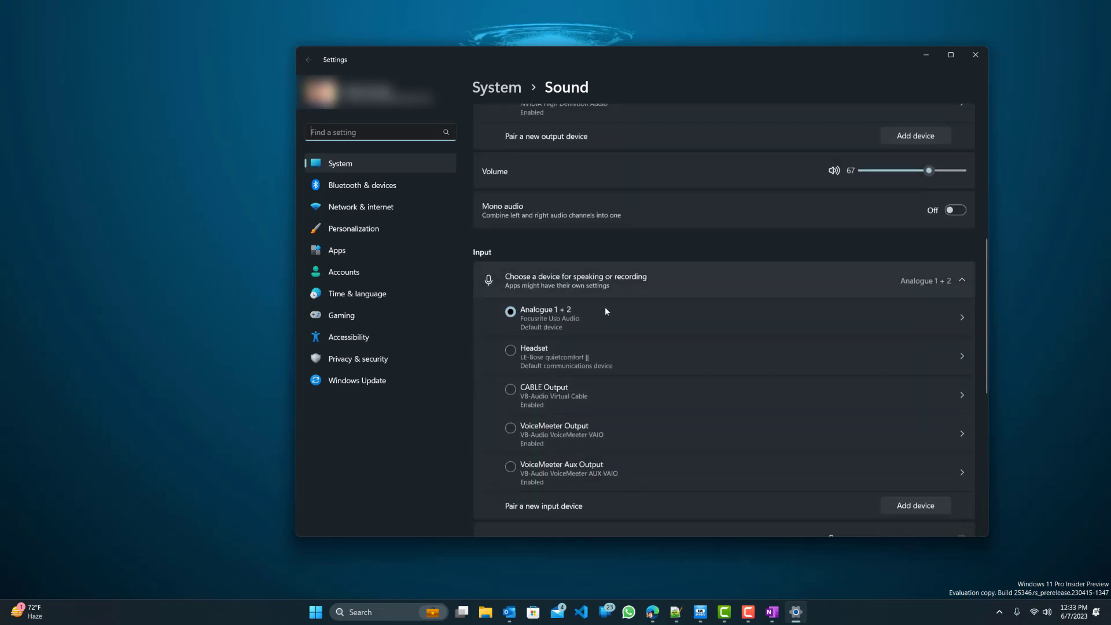
{"action": "scroll", "coordinate": [601, 298], "scroll_direction": "down", "scroll_amount": 1}
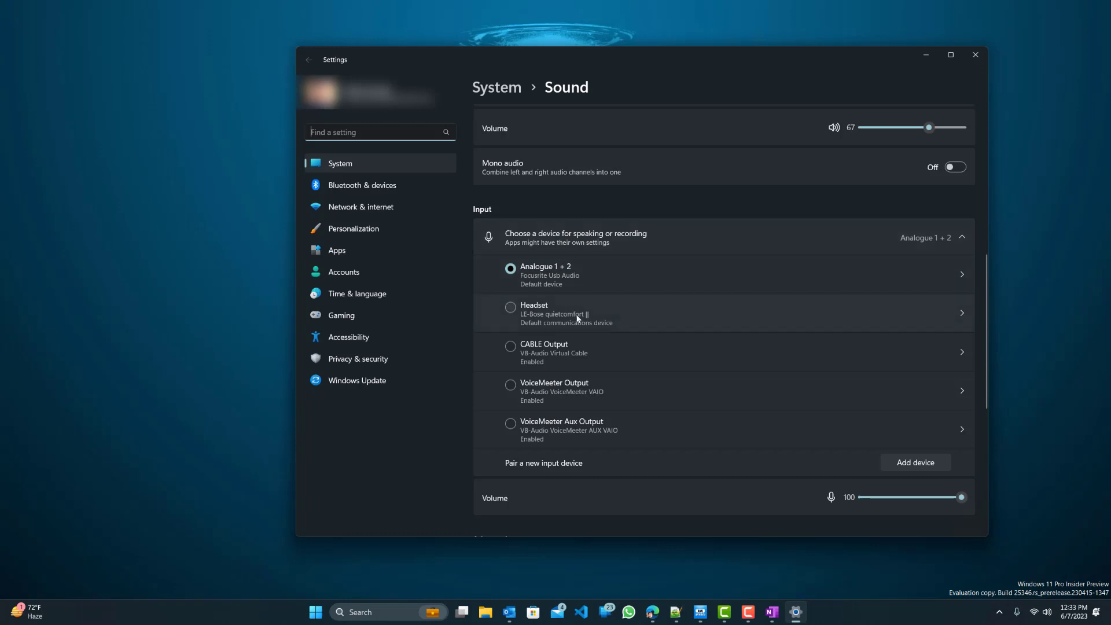
{"action": "scroll", "coordinate": [581, 319], "scroll_direction": "down", "scroll_amount": 2}
{"action": "scroll", "coordinate": [595, 316], "scroll_direction": "up", "scroll_amount": 2}
{"action": "scroll", "coordinate": [581, 216], "scroll_direction": "up", "scroll_amount": 3}
{"action": "scroll", "coordinate": [589, 274], "scroll_direction": "down", "scroll_amount": 5}
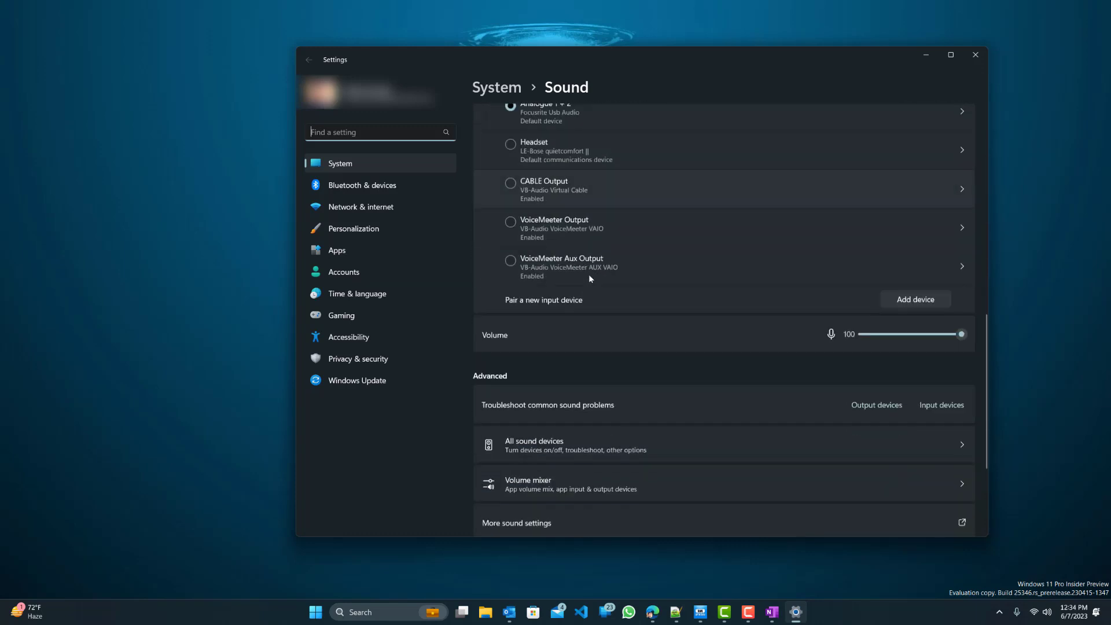
{"action": "scroll", "coordinate": [589, 278], "scroll_direction": "down", "scroll_amount": 2}
{"action": "scroll", "coordinate": [573, 196], "scroll_direction": "up", "scroll_amount": 4}
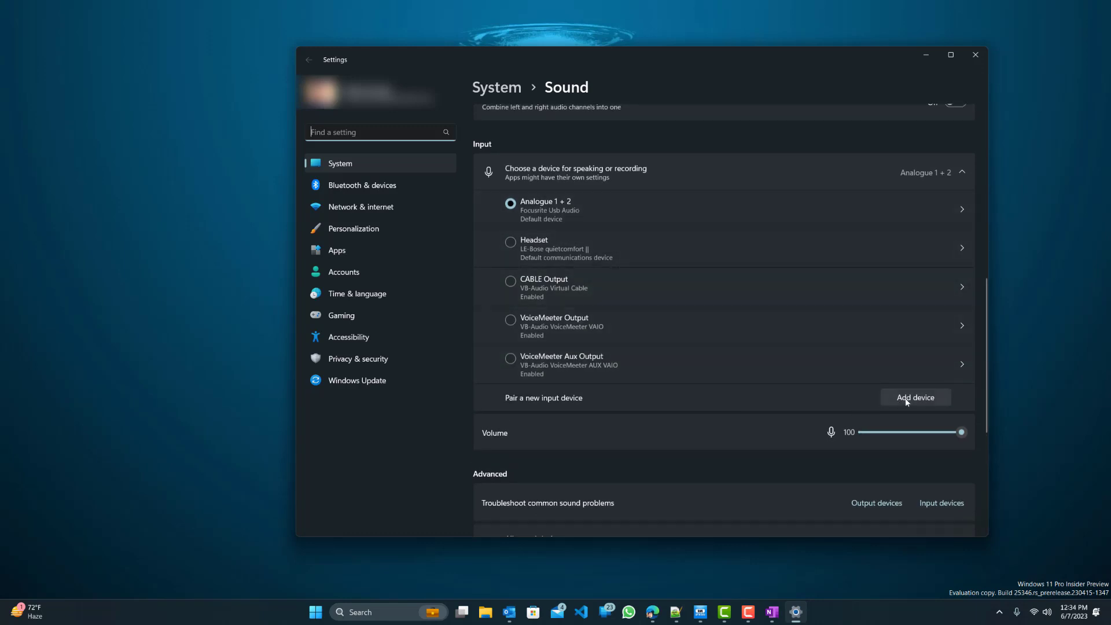
View the kinds of input devices that can be paired, and close the pairing dialog without adding one
{"action": "left_click", "coordinate": [764, 398]}
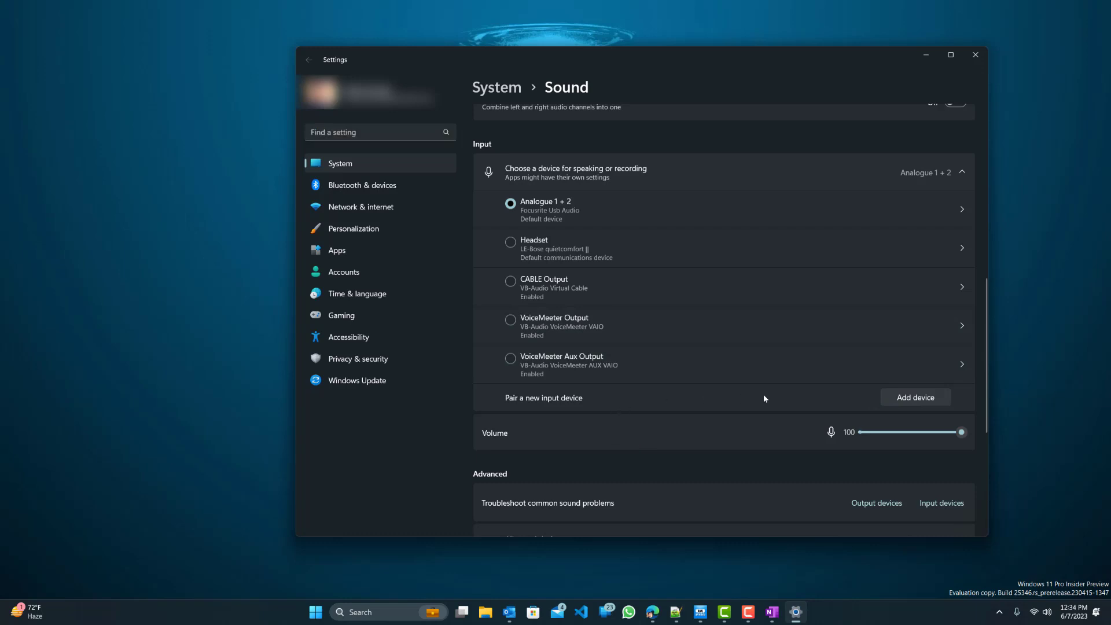
{"action": "left_click", "coordinate": [905, 399]}
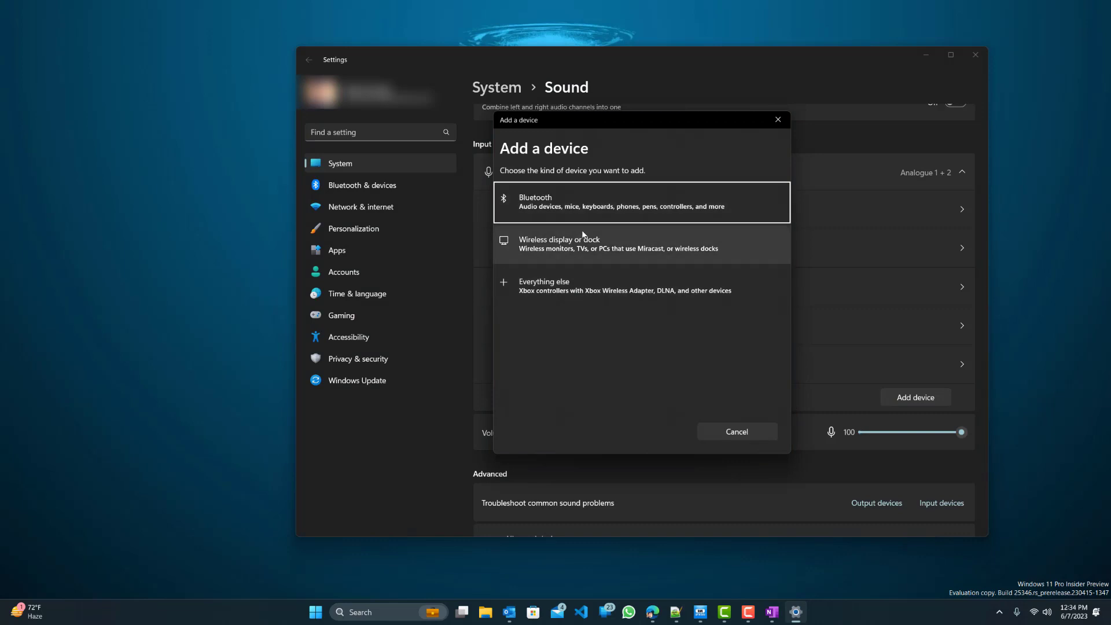
{"action": "left_click", "coordinate": [782, 123]}
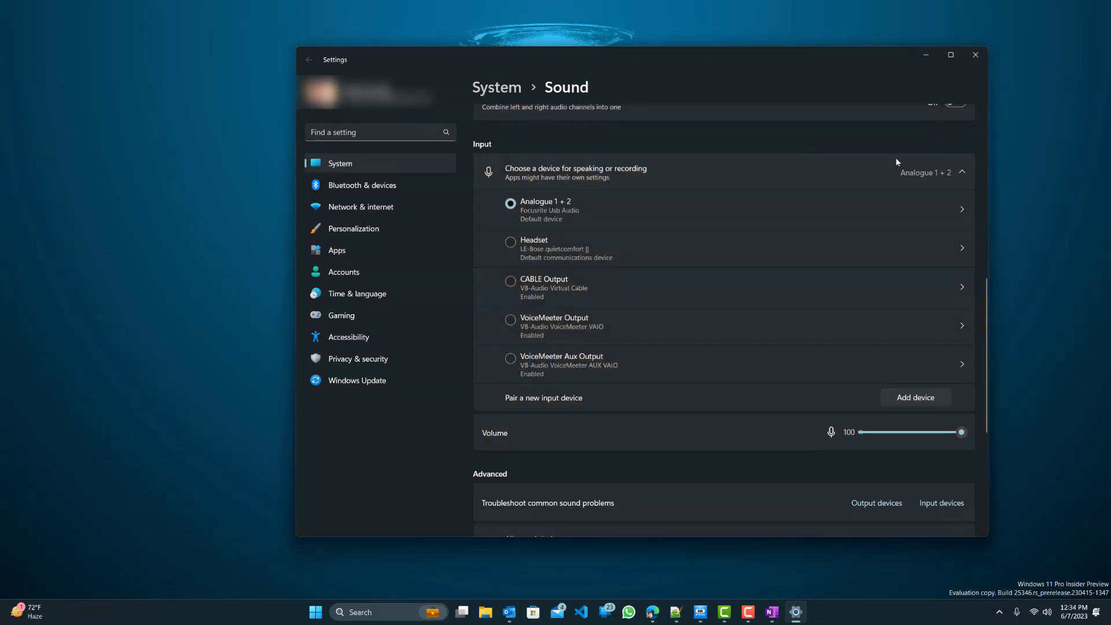
Check the options for adding a Bluetooth device from the notification area, and open the Bluetooth & devices settings
{"action": "left_click", "coordinate": [999, 611]}
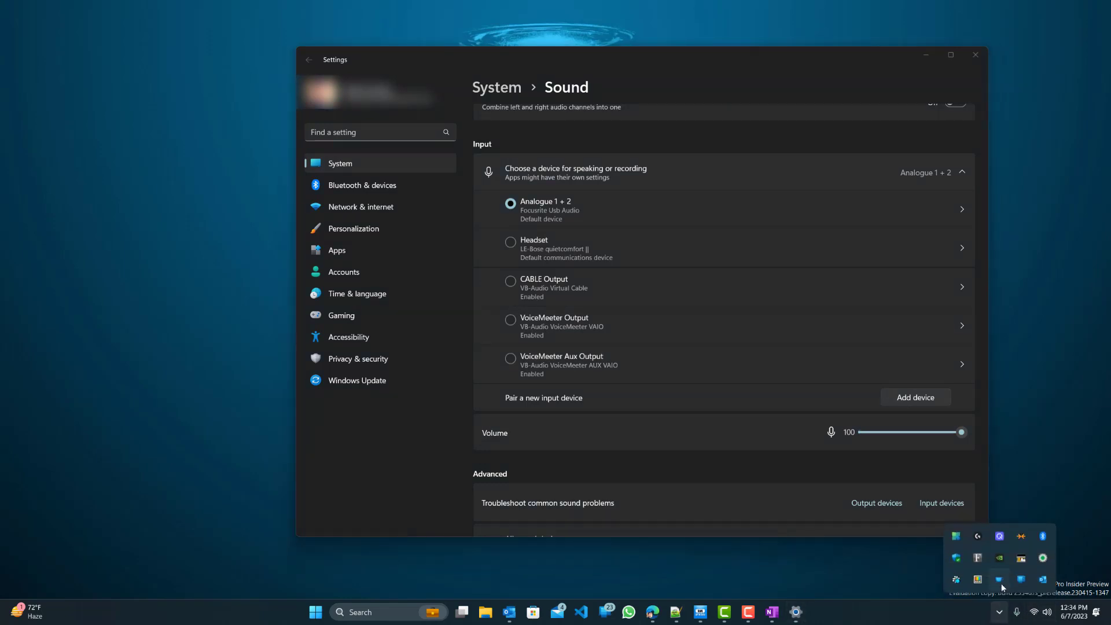
{"action": "right_click", "coordinate": [1043, 537]}
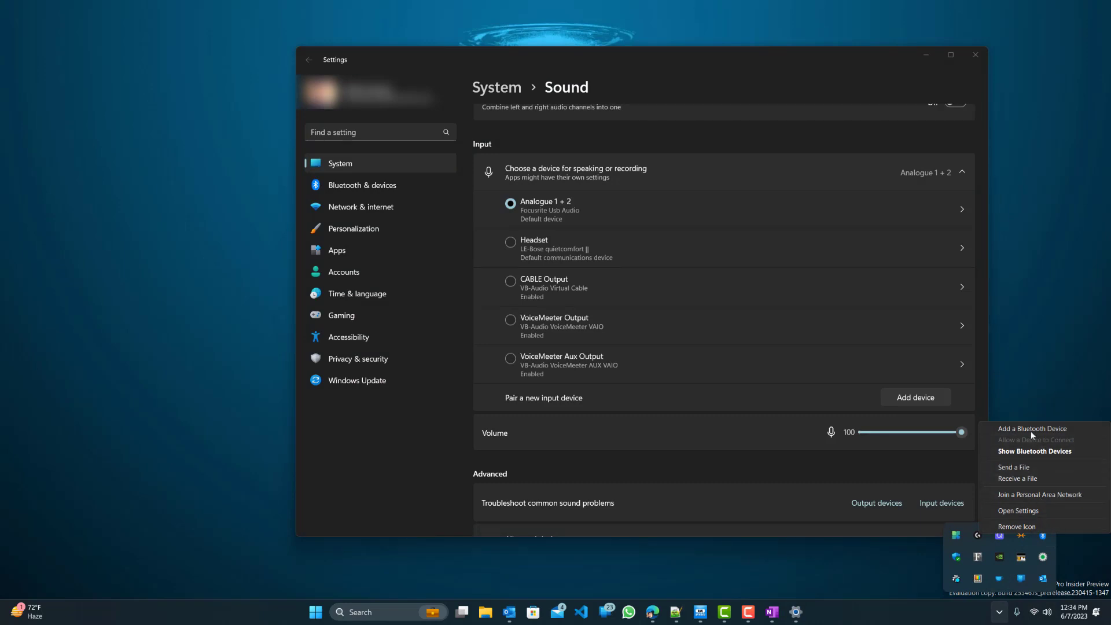
{"action": "left_click", "coordinate": [365, 183]}
{"action": "left_click", "coordinate": [365, 184]}
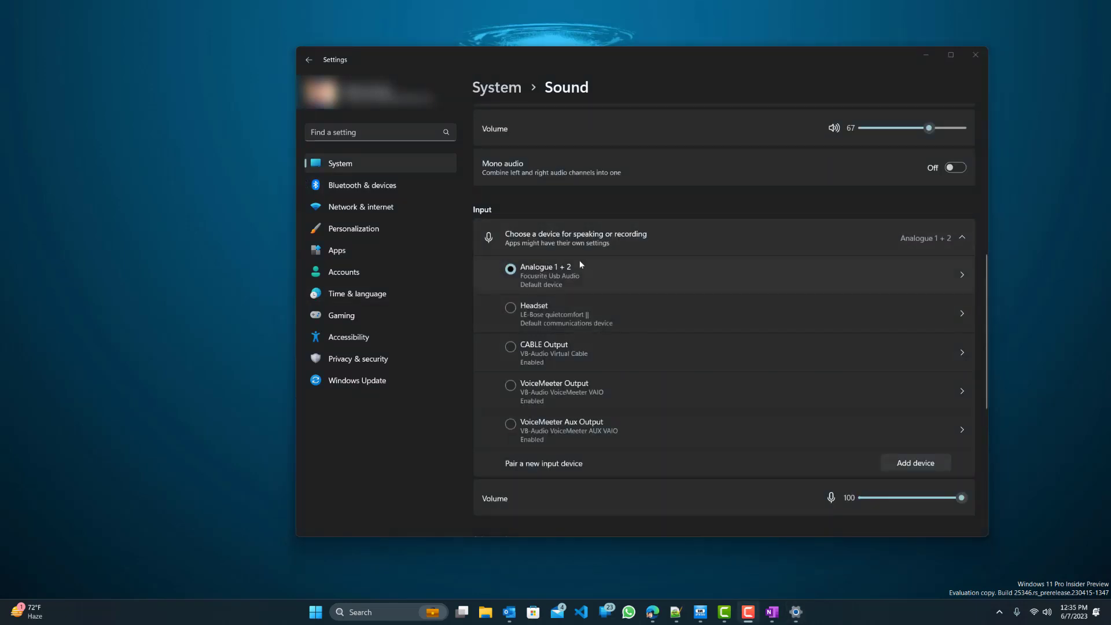
Open the additional sound settings, examine the list of recording devices, and select Analogue 1 + 2
{"action": "scroll", "coordinate": [594, 261], "scroll_direction": "down", "scroll_amount": 5}
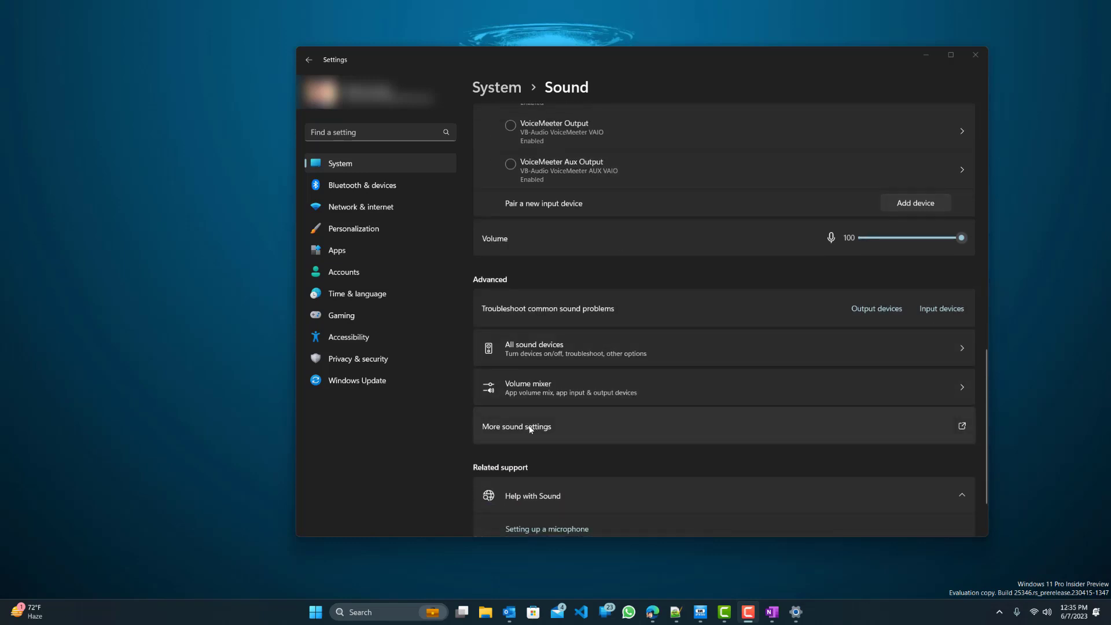
{"action": "left_click", "coordinate": [528, 427]}
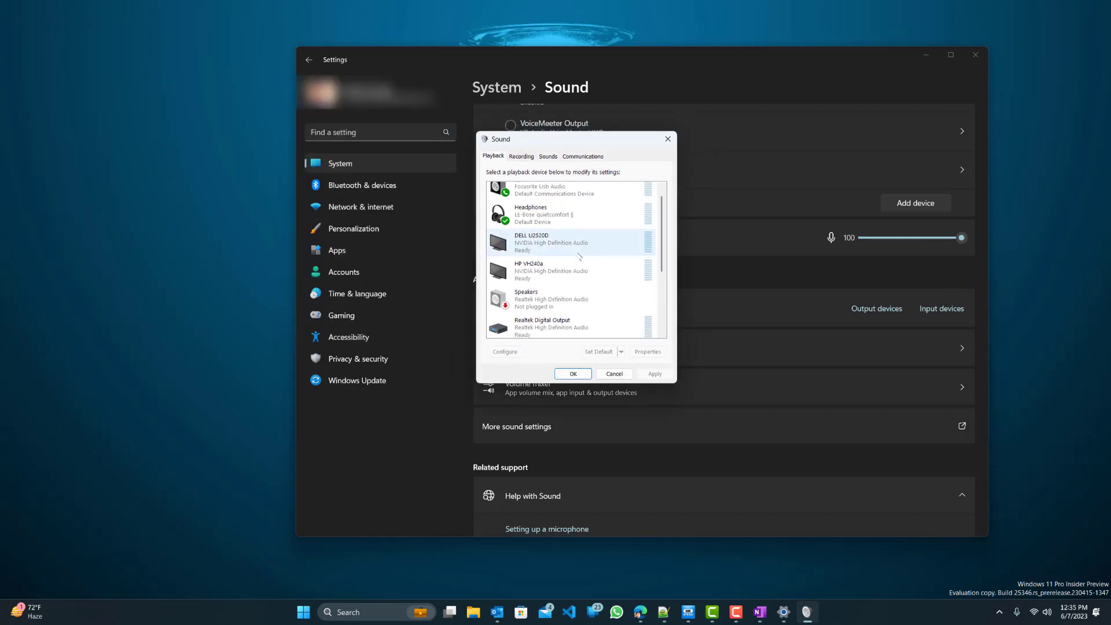
{"action": "left_click", "coordinate": [529, 156]}
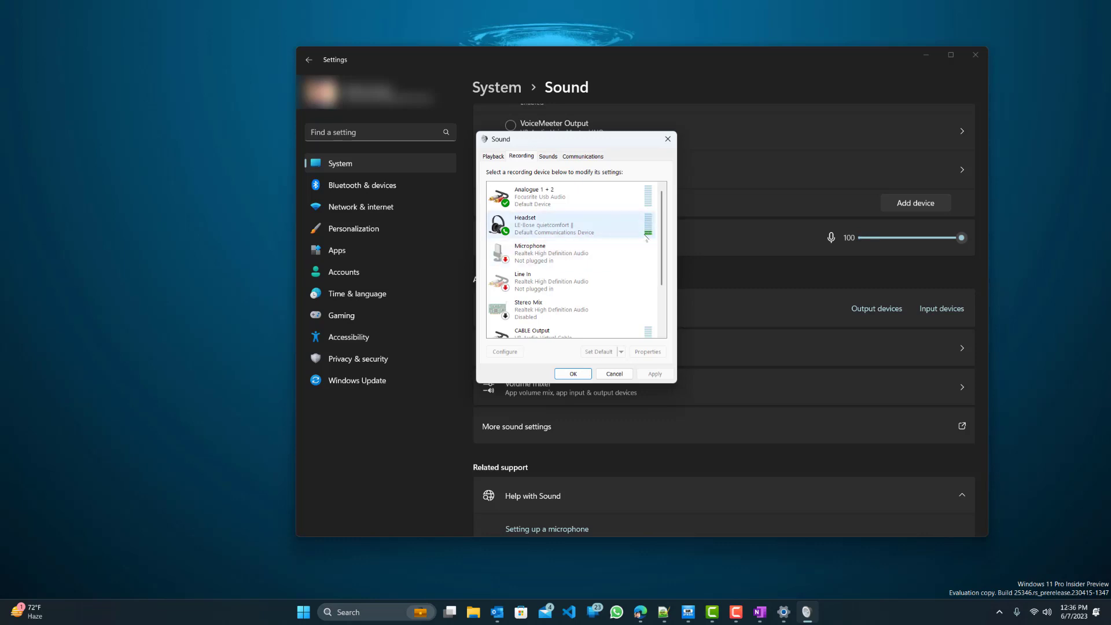
{"action": "scroll", "coordinate": [629, 259], "scroll_direction": "down", "scroll_amount": 1}
{"action": "scroll", "coordinate": [629, 258], "scroll_direction": "down", "scroll_amount": 2}
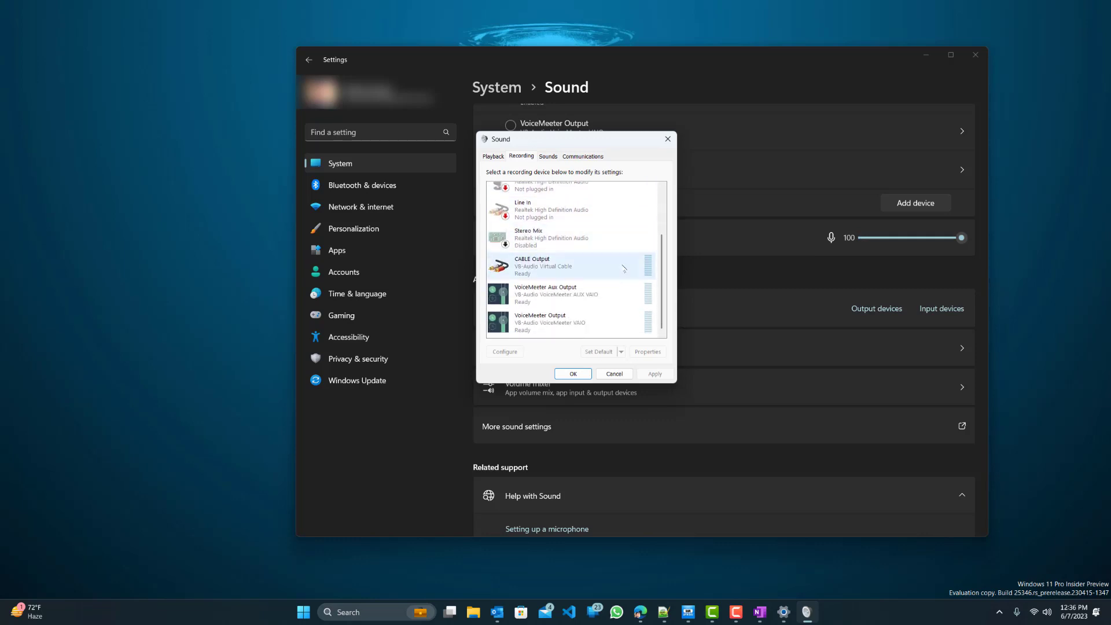
{"action": "scroll", "coordinate": [623, 268], "scroll_direction": "up", "scroll_amount": 3}
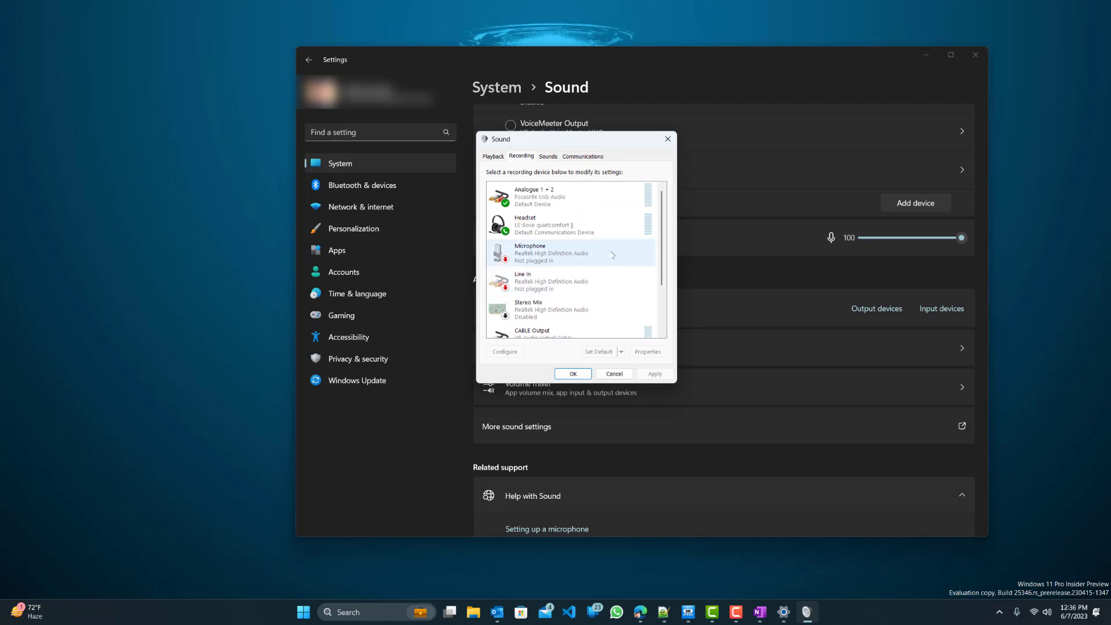
{"action": "left_click", "coordinate": [532, 195]}
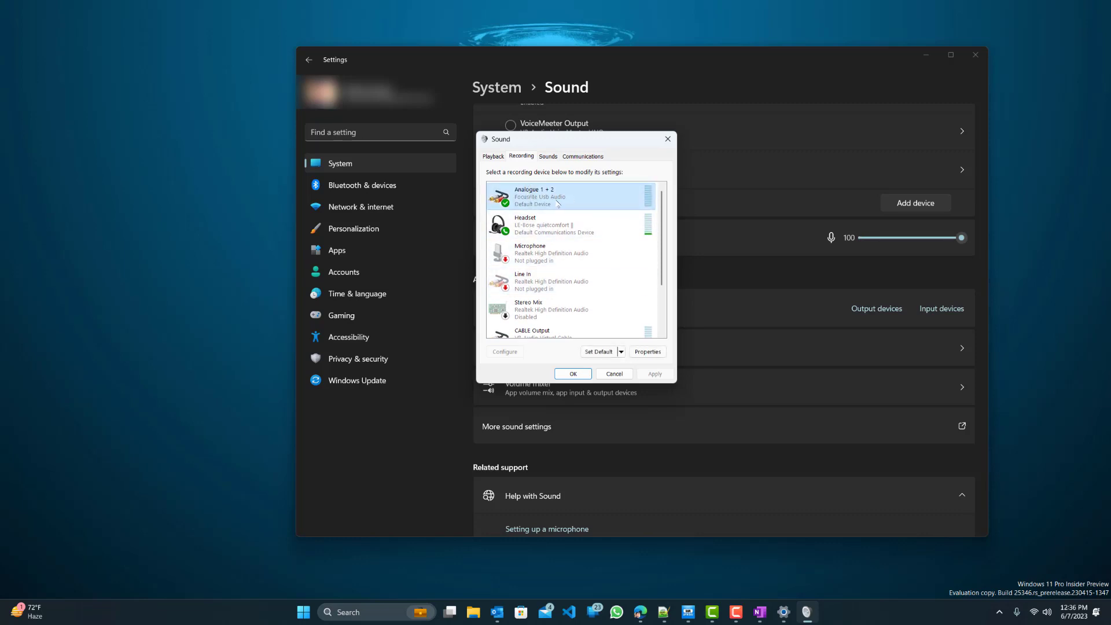
Examine the complete list of playback devices in the Sound dialog
{"action": "left_click", "coordinate": [496, 157]}
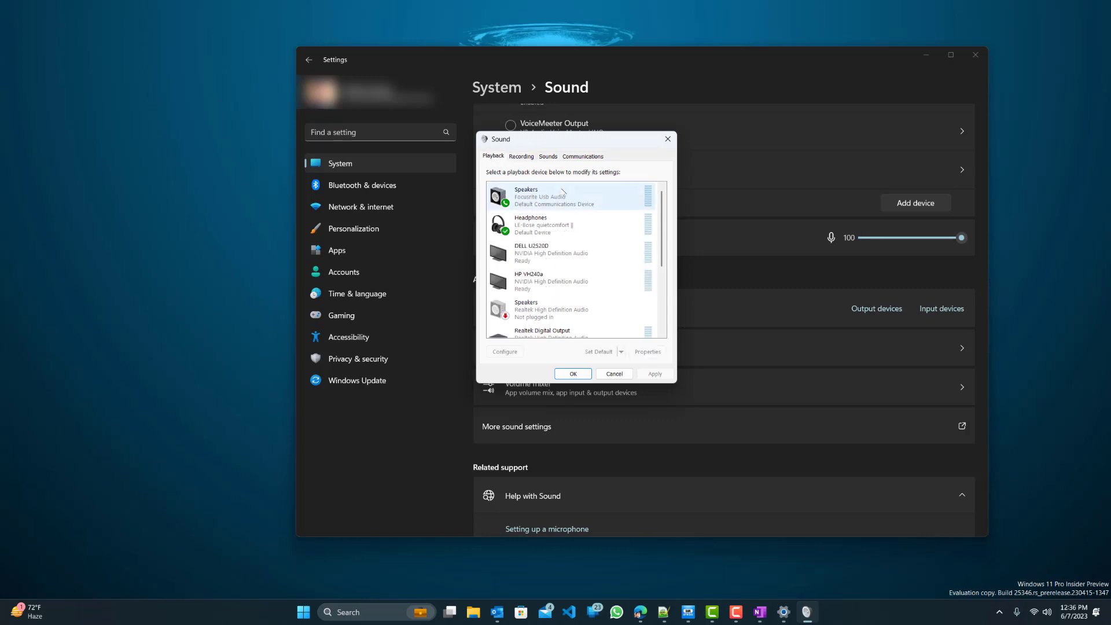
{"action": "scroll", "coordinate": [573, 219], "scroll_direction": "down", "scroll_amount": 2}
{"action": "scroll", "coordinate": [574, 218], "scroll_direction": "down", "scroll_amount": 3}
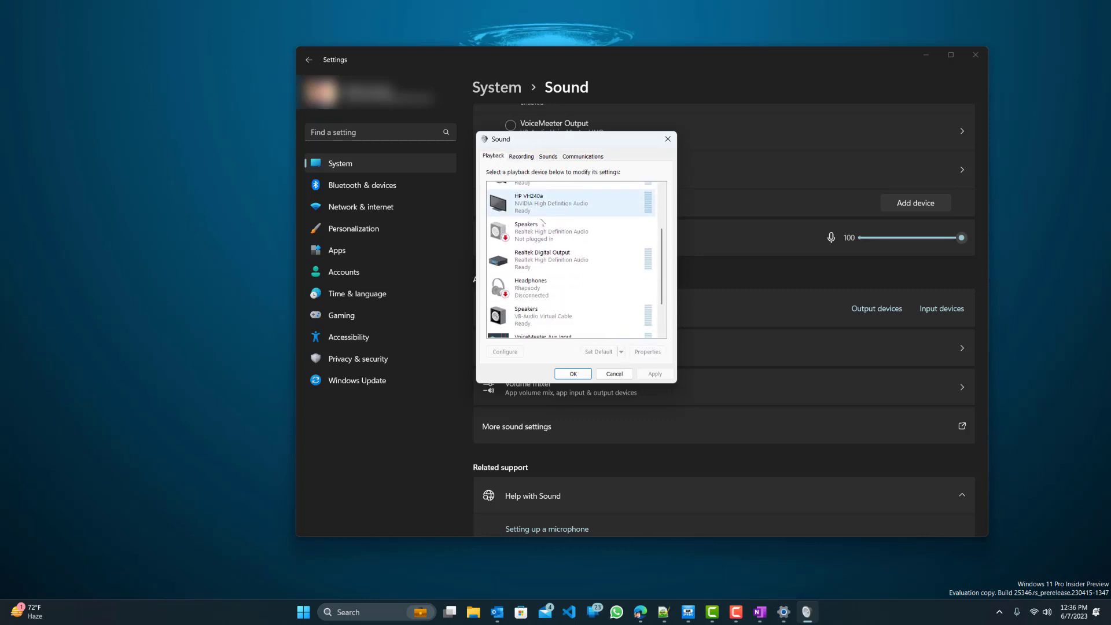
{"action": "scroll", "coordinate": [560, 249], "scroll_direction": "down", "scroll_amount": 1}
Open the properties of the Analogue 1 + 2 recording device, review its Listen and Levels settings, and toggle its mute on and off
{"action": "left_click", "coordinate": [522, 157]}
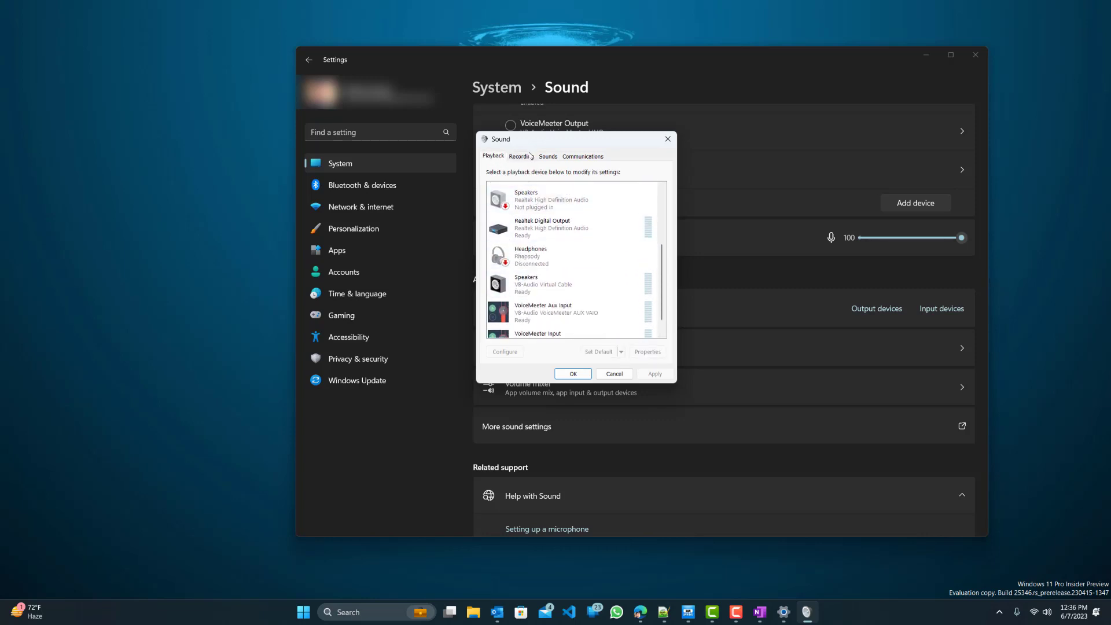
{"action": "double_click", "coordinate": [555, 193]}
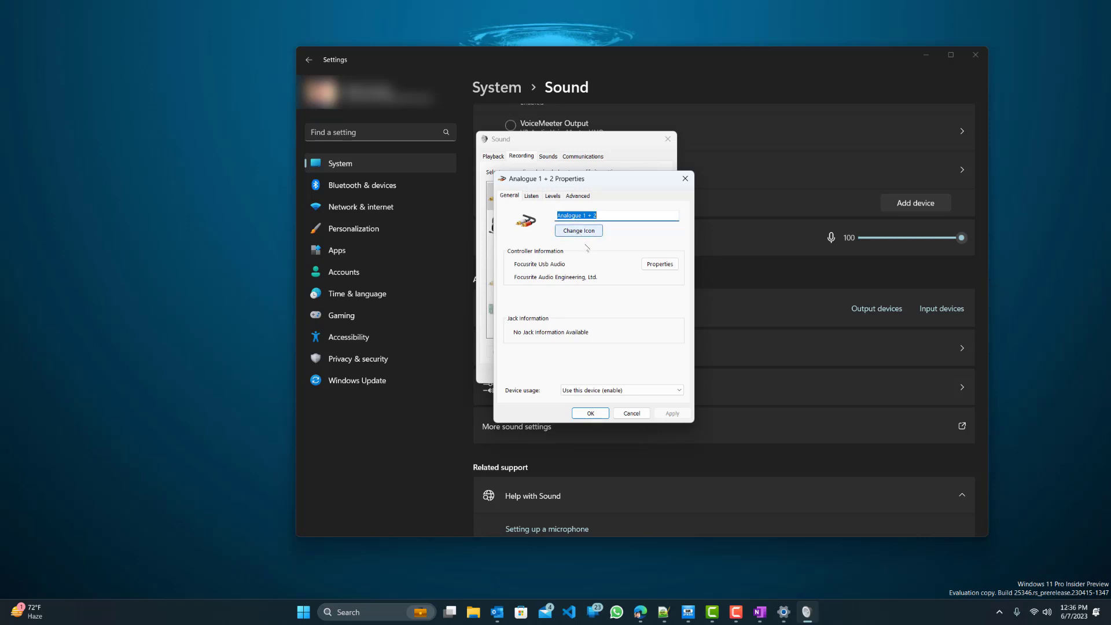
{"action": "left_click", "coordinate": [533, 196]}
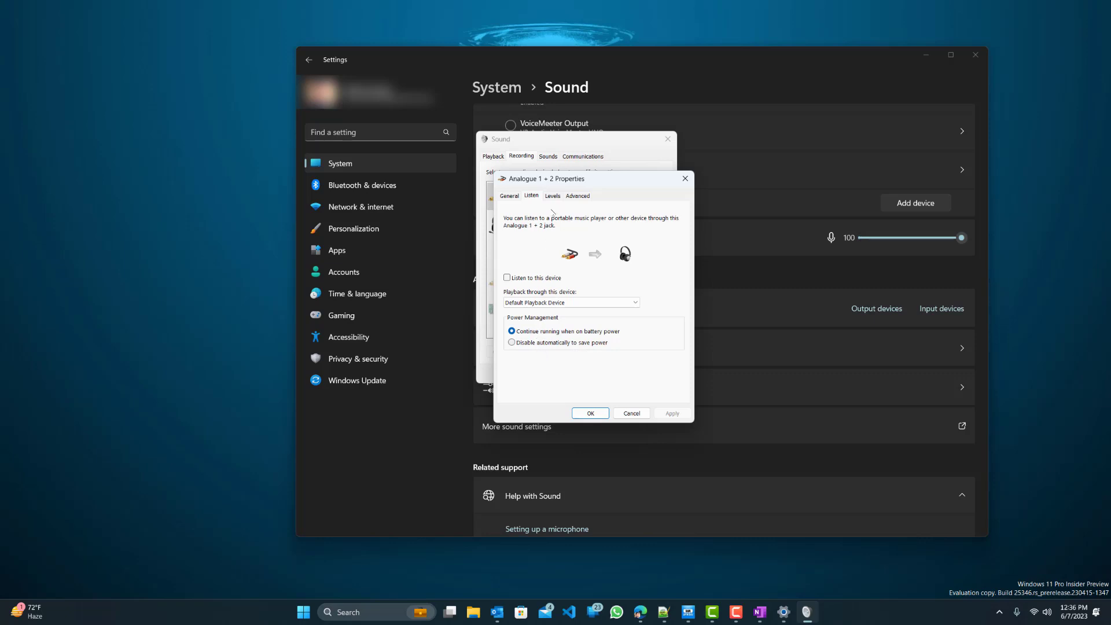
{"action": "left_click", "coordinate": [553, 197]}
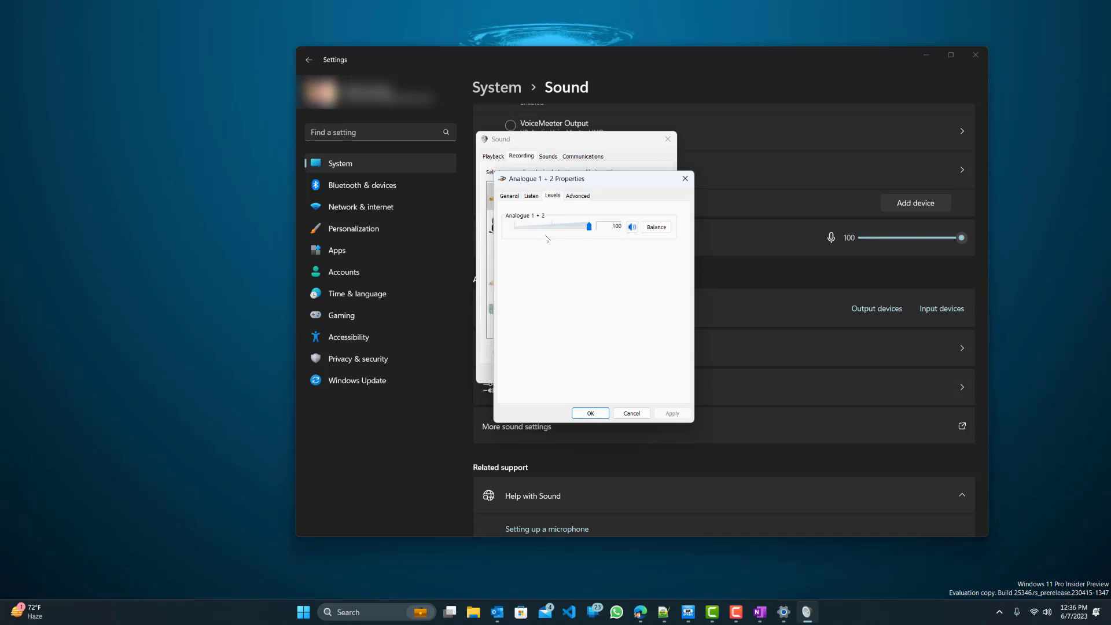
{"action": "left_click", "coordinate": [632, 227]}
{"action": "left_click", "coordinate": [632, 227]}
Check the default format choices for Analogue 1 + 2, keep 2 channel, 24 bit, 44100 Hz (Studio Quality), and close the properties
{"action": "left_click", "coordinate": [578, 197]}
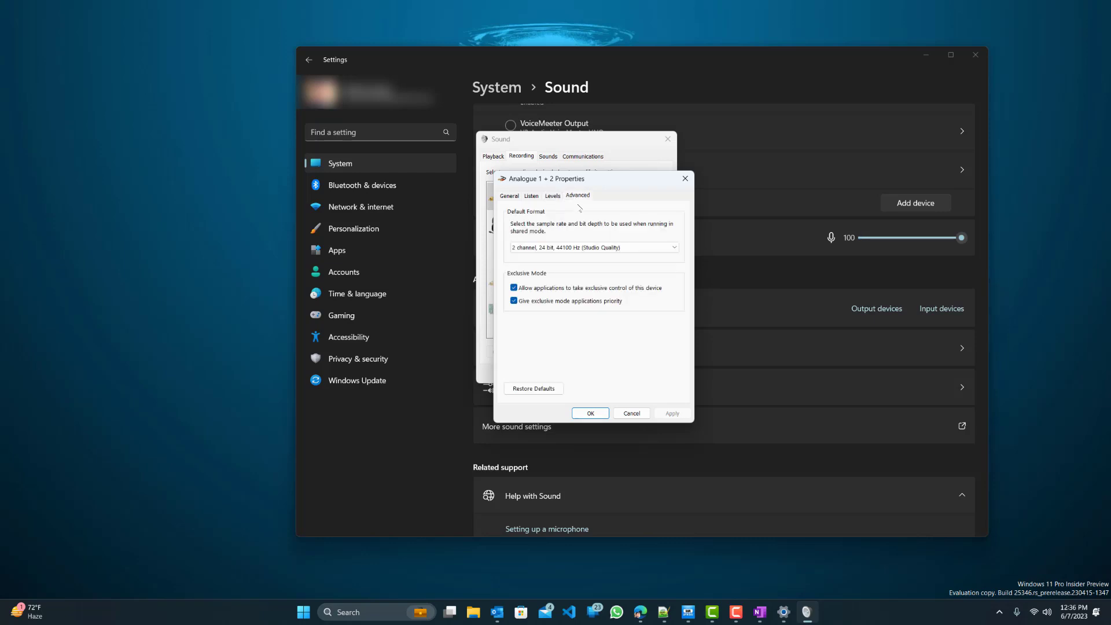
{"action": "left_click", "coordinate": [575, 248]}
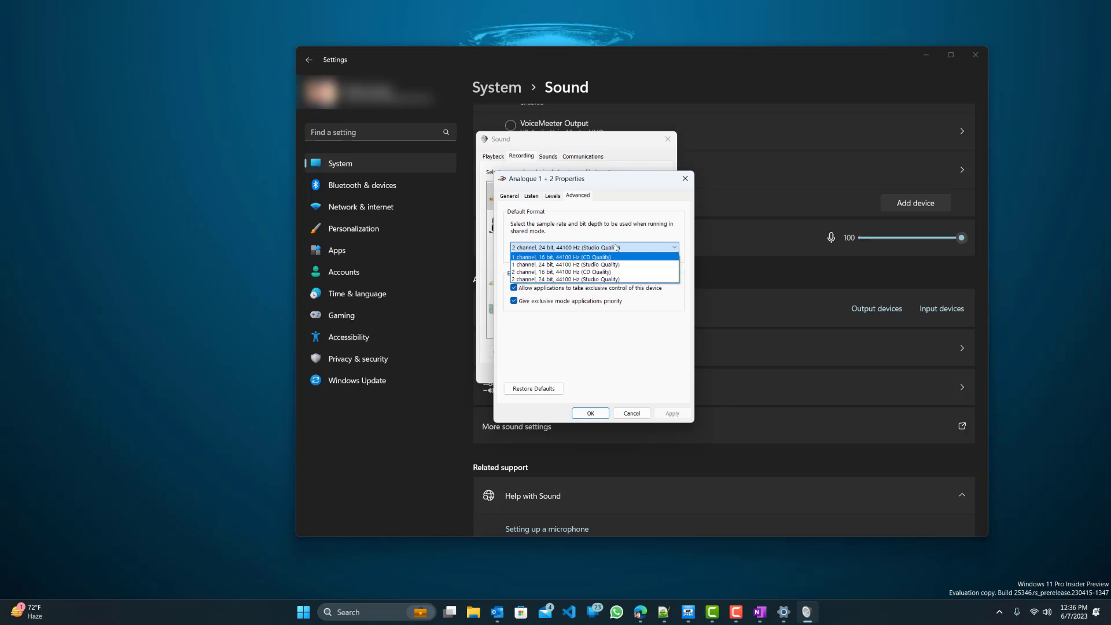
{"action": "left_click", "coordinate": [565, 280]}
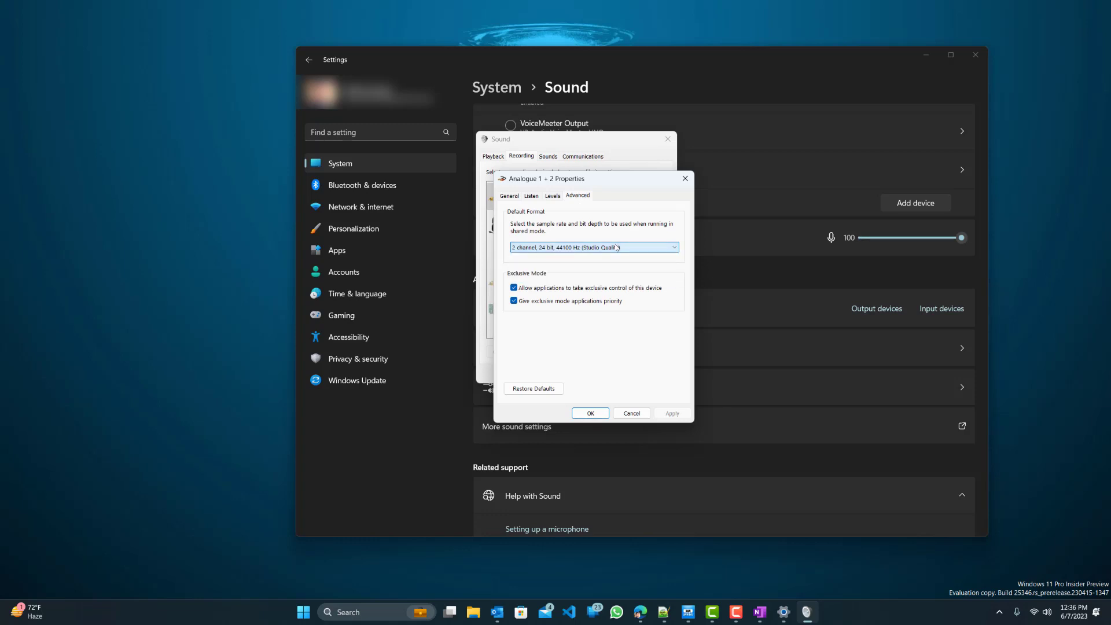
{"action": "left_click", "coordinate": [532, 196]}
{"action": "left_click", "coordinate": [551, 197]}
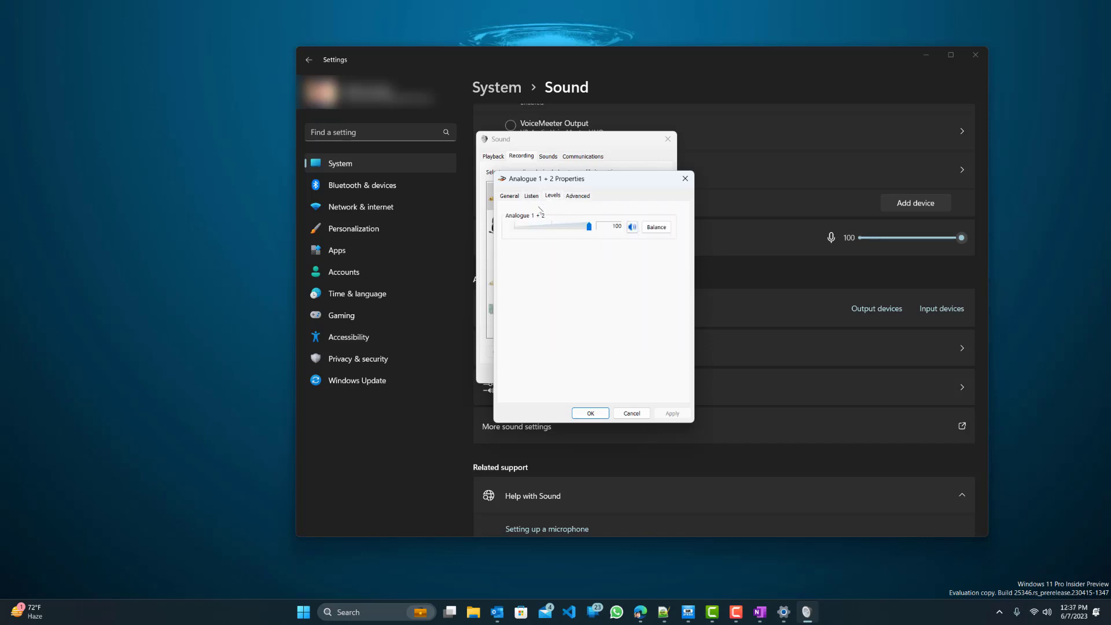
{"action": "left_click", "coordinate": [683, 185]}
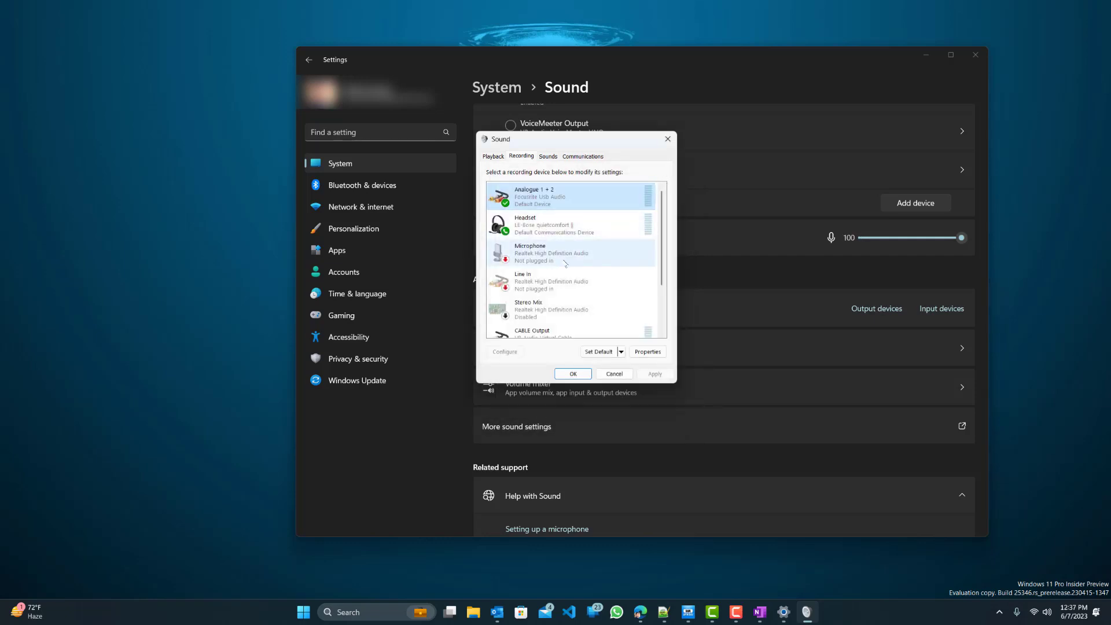
Review the remaining recording devices, the program event sounds and the communications options, and cancel the Sound dialog
{"action": "scroll", "coordinate": [582, 317], "scroll_direction": "down", "scroll_amount": 1}
{"action": "scroll", "coordinate": [582, 317], "scroll_direction": "down", "scroll_amount": 1}
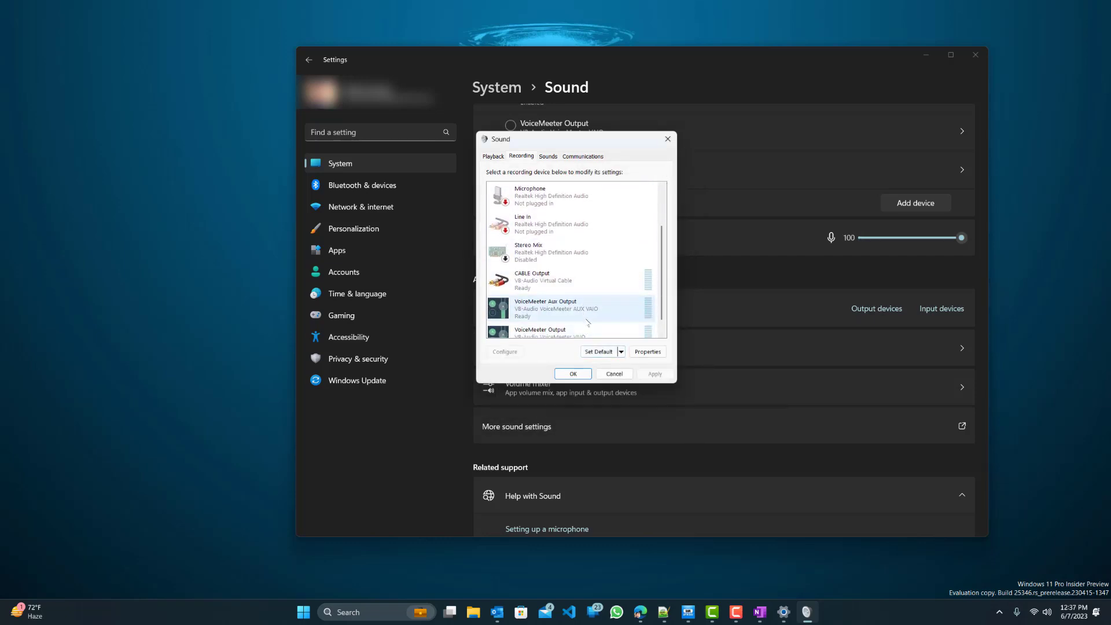
{"action": "scroll", "coordinate": [583, 318], "scroll_direction": "up", "scroll_amount": 1}
{"action": "left_click", "coordinate": [548, 157]}
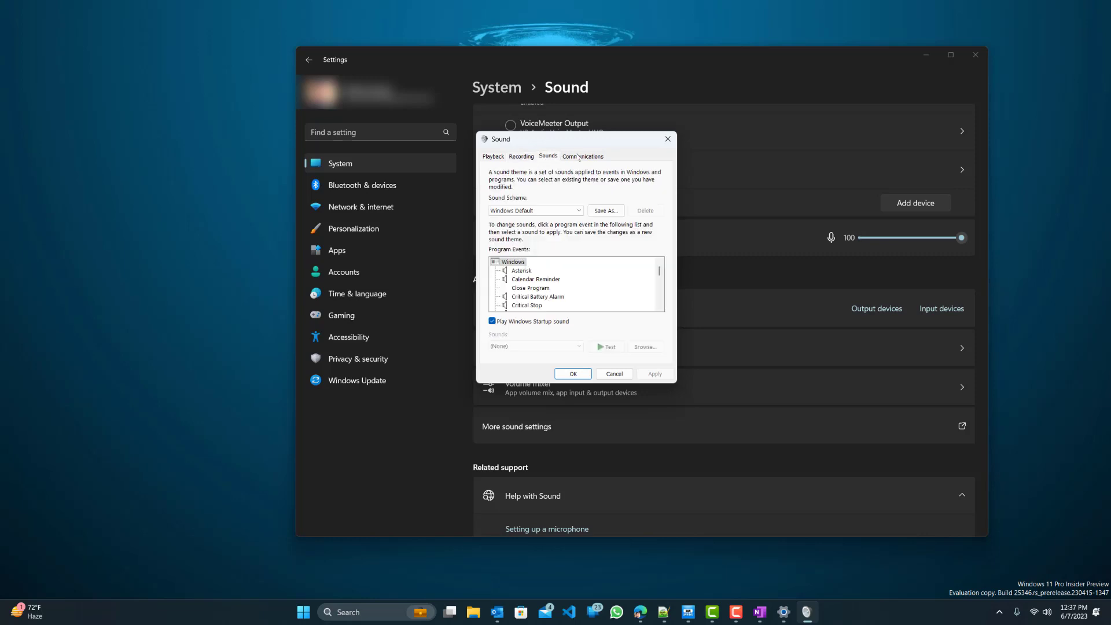
{"action": "left_click", "coordinate": [583, 156]}
{"action": "left_click", "coordinate": [553, 157]}
{"action": "scroll", "coordinate": [566, 292], "scroll_direction": "down", "scroll_amount": 12}
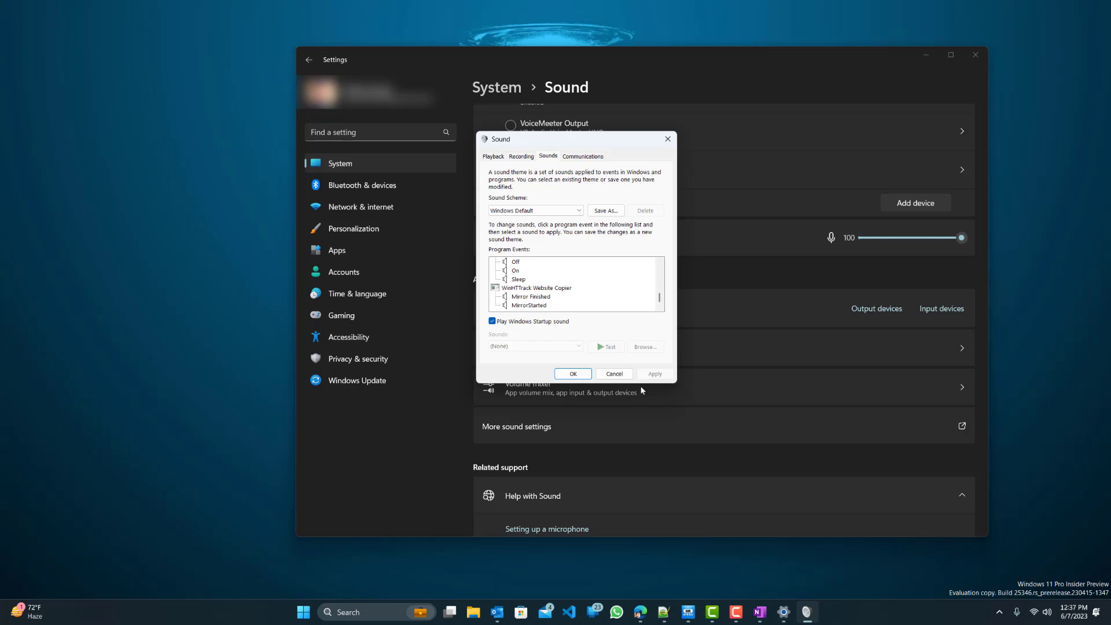
{"action": "left_click", "coordinate": [614, 370]}
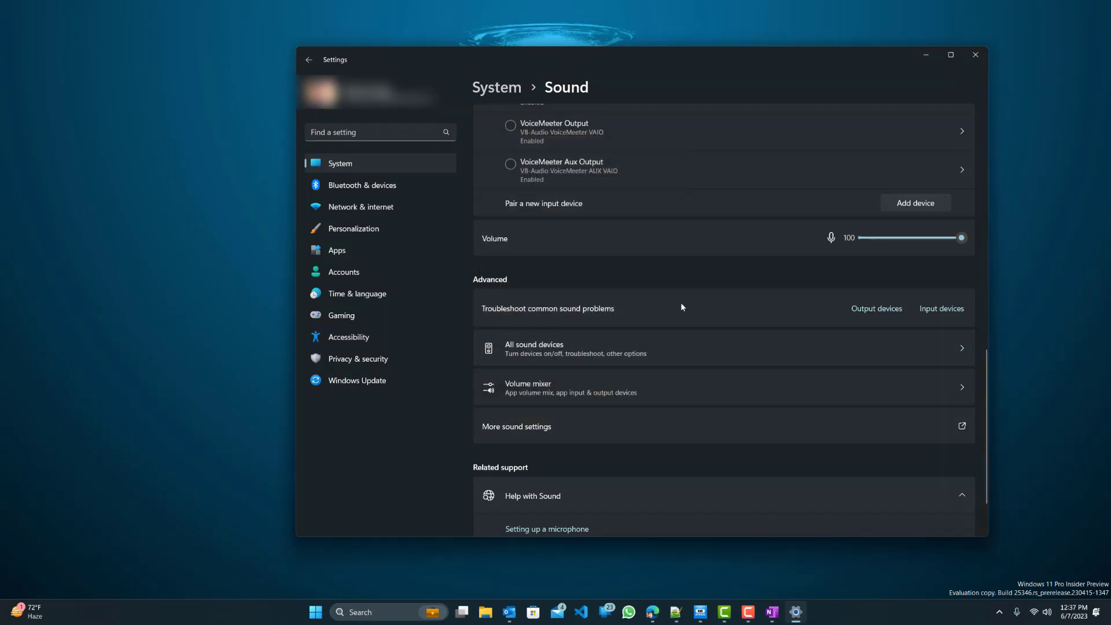
Open Device Manager and move its window over the Settings window
{"action": "key", "text": "super"}
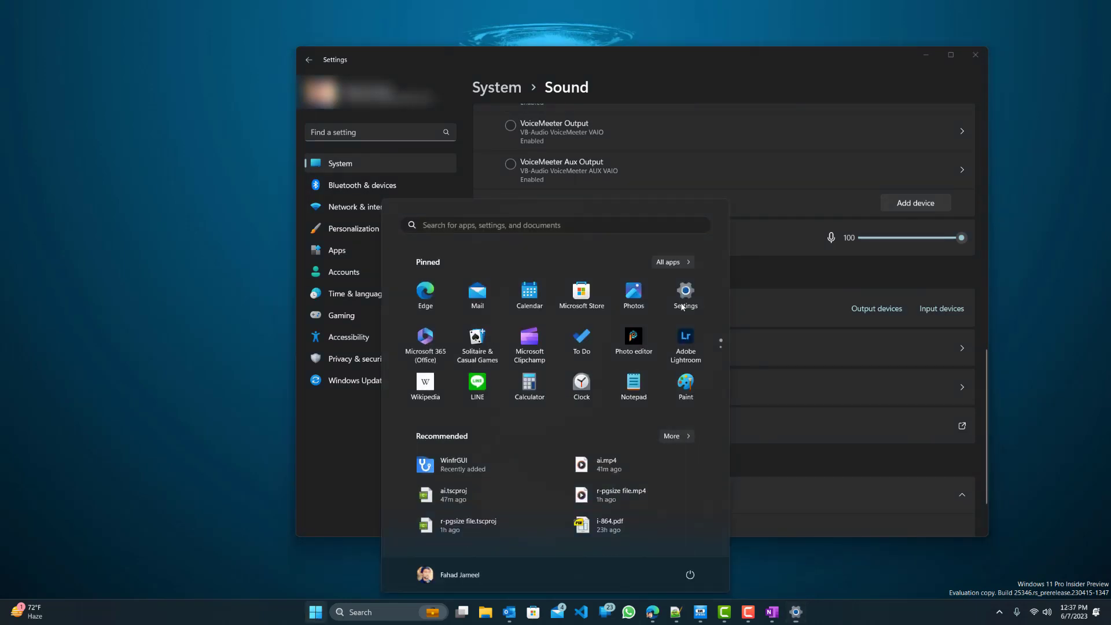
{"action": "type", "text": "dev"}
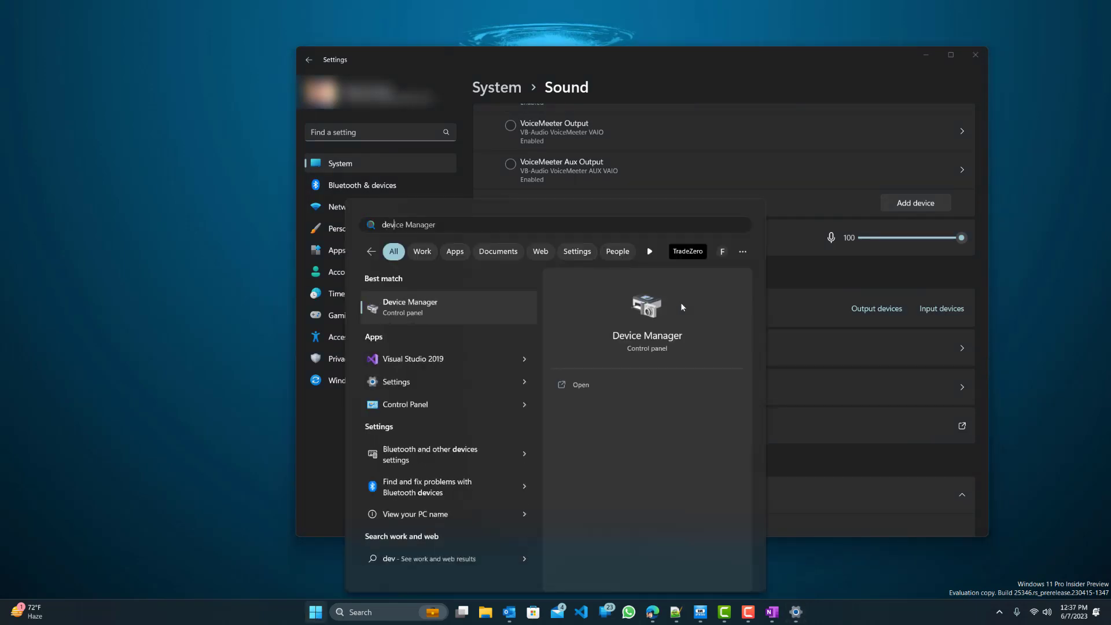
{"action": "key", "text": "Escape"}
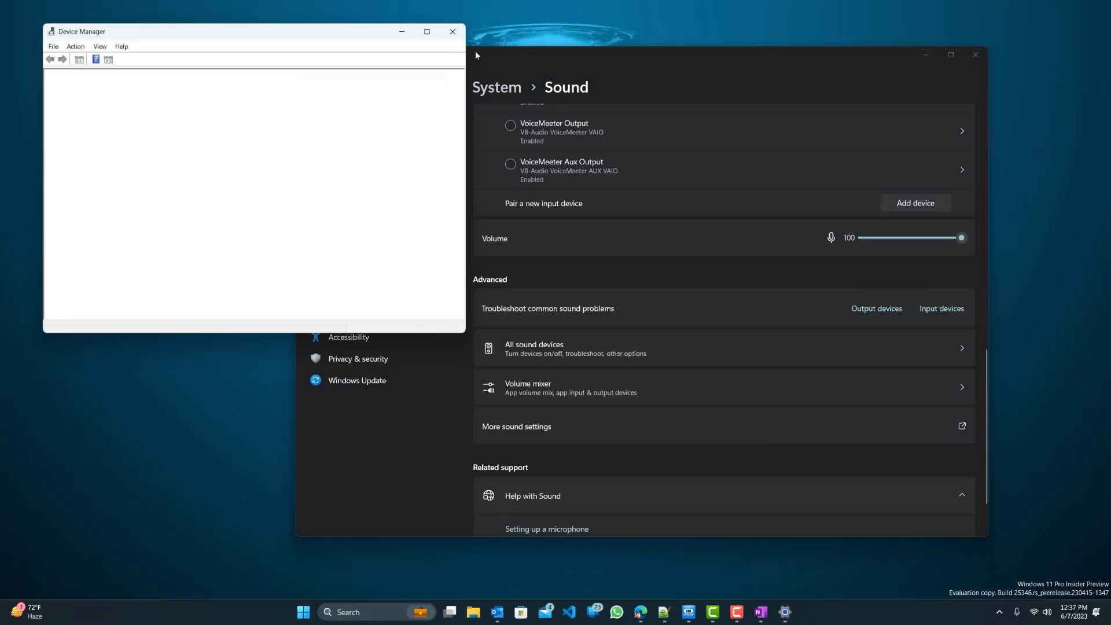
{"action": "left_click_drag", "start_coordinate": [252, 33], "coordinate": [675, 150]}
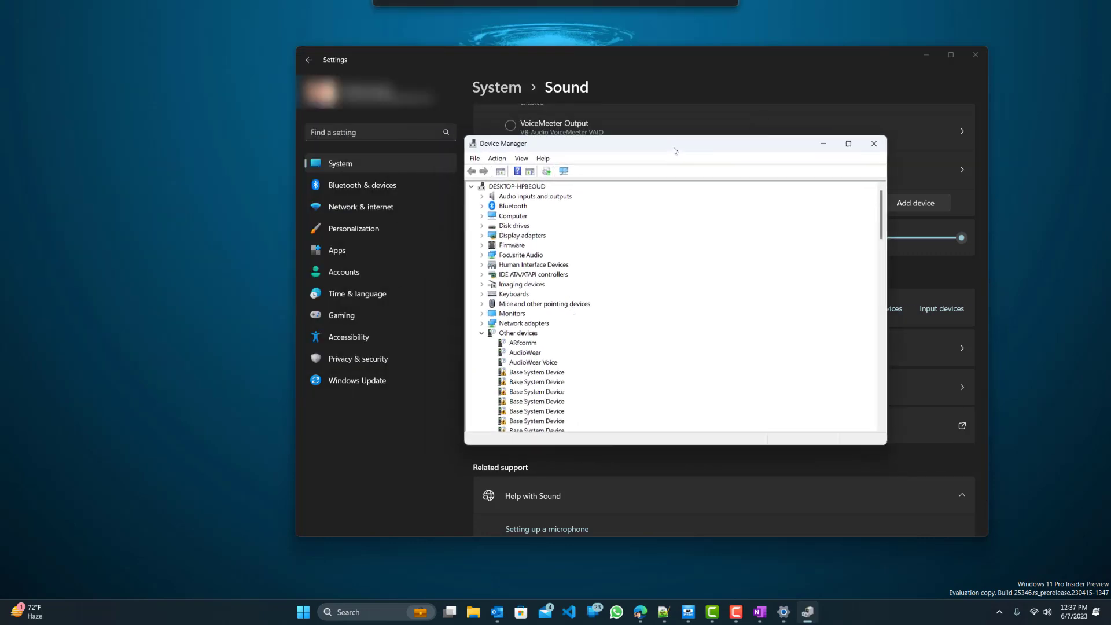
Collapse the Other devices category and expand Audio inputs and outputs to view the audio devices
{"action": "left_click", "coordinate": [482, 334]}
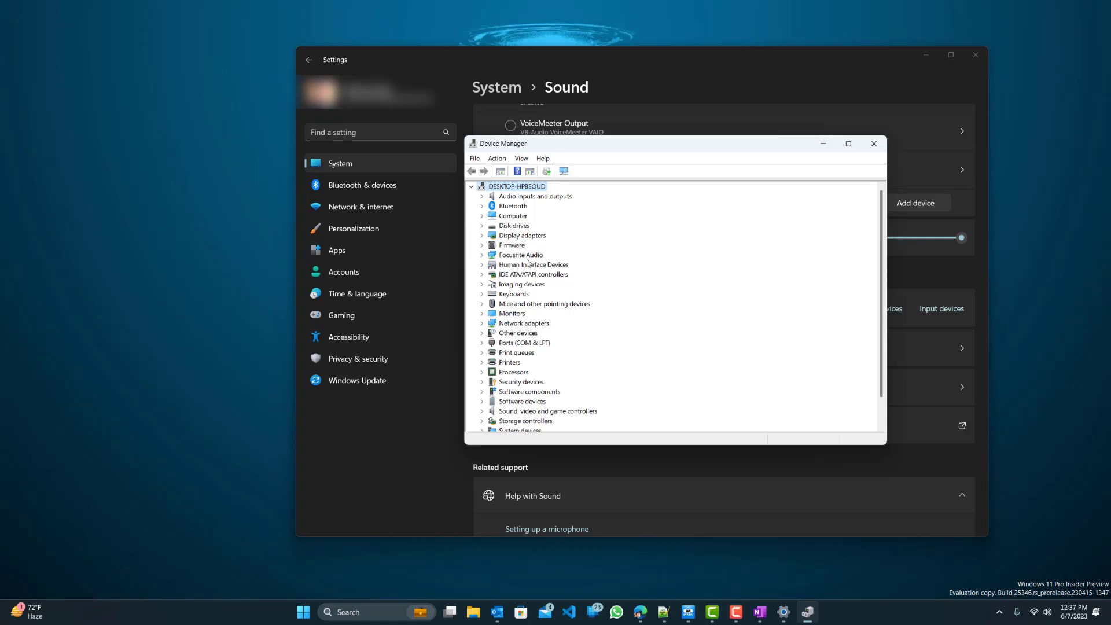
{"action": "scroll", "coordinate": [528, 261], "scroll_direction": "down", "scroll_amount": 1}
{"action": "scroll", "coordinate": [589, 319], "scroll_direction": "up", "scroll_amount": 1}
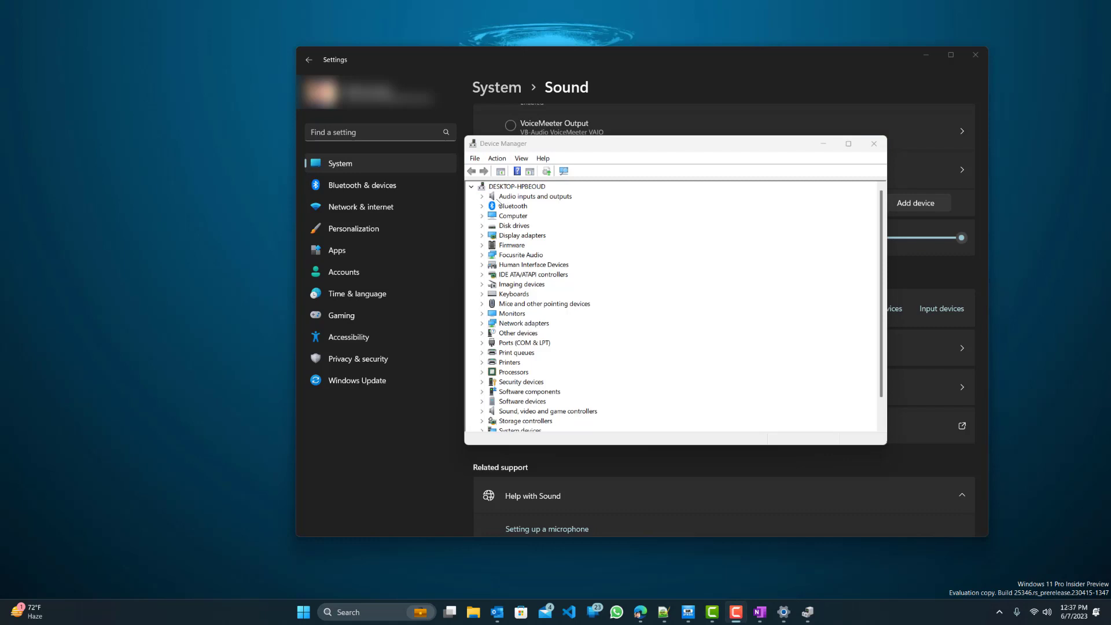
{"action": "left_click", "coordinate": [499, 198]}
{"action": "left_click", "coordinate": [481, 196]}
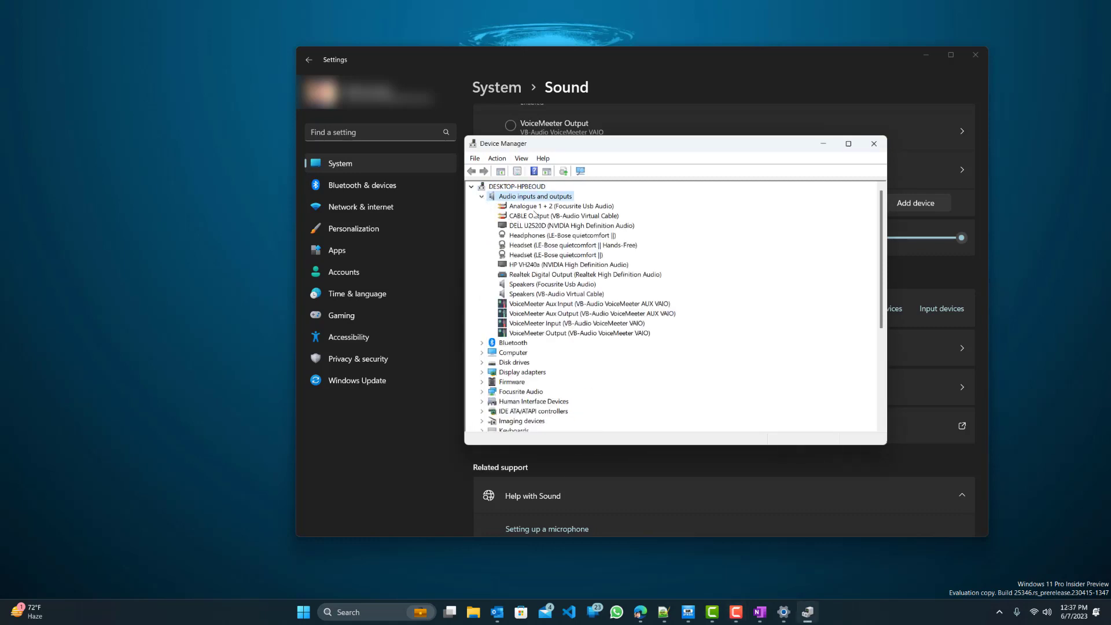
{"action": "left_click", "coordinate": [544, 207]}
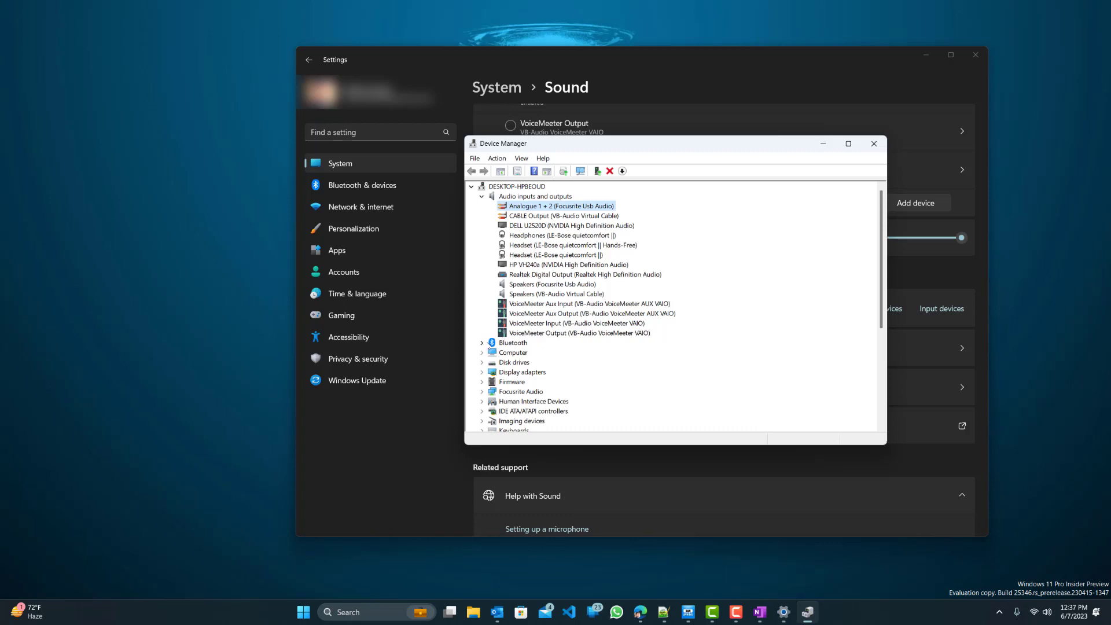
{"action": "left_click", "coordinate": [517, 197]}
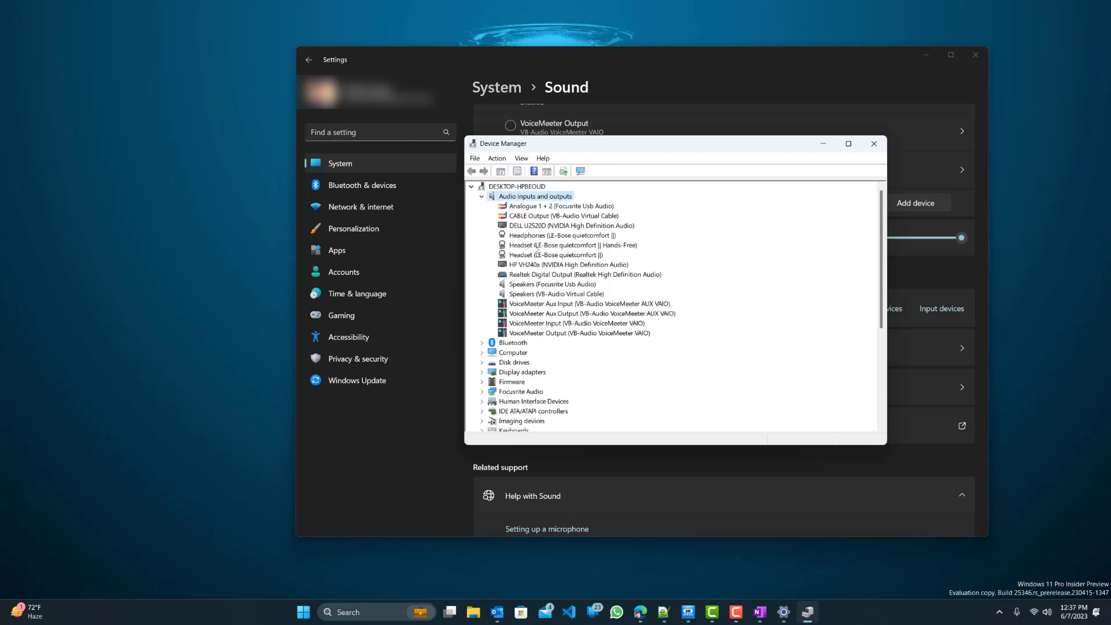
Expand the Bluetooth category, look at the LE-Bose quietcomfort || entries, and collapse the category again
{"action": "left_click", "coordinate": [481, 342]}
{"action": "left_click", "coordinate": [533, 372]}
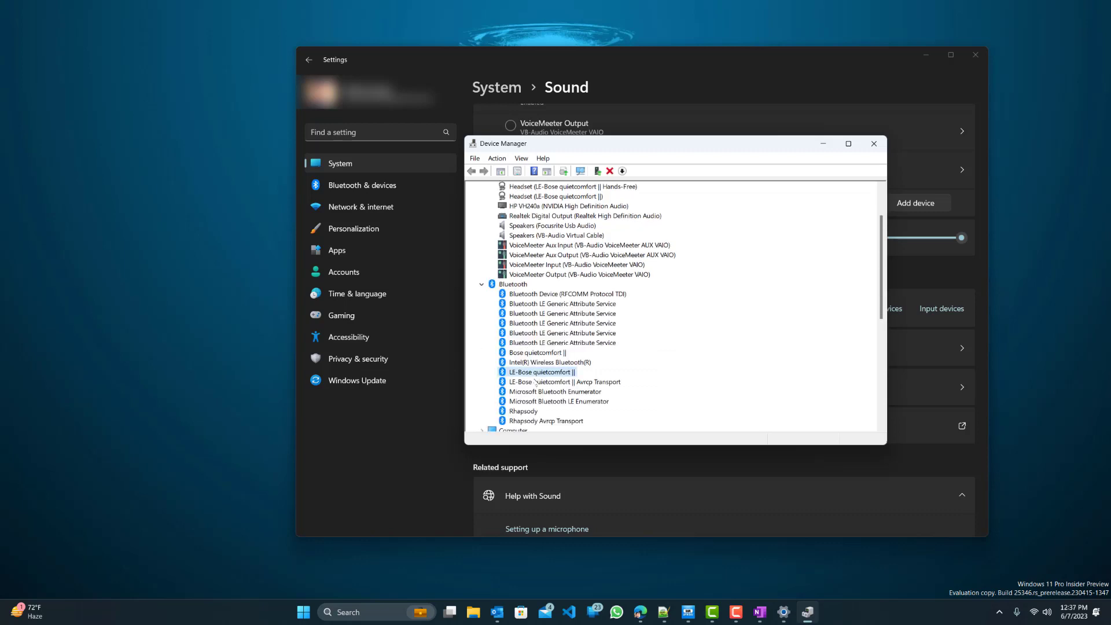
{"action": "left_click", "coordinate": [526, 380]}
{"action": "left_click", "coordinate": [527, 373]}
{"action": "left_click", "coordinate": [482, 284]}
{"action": "scroll", "coordinate": [521, 260], "scroll_direction": "up", "scroll_amount": 2}
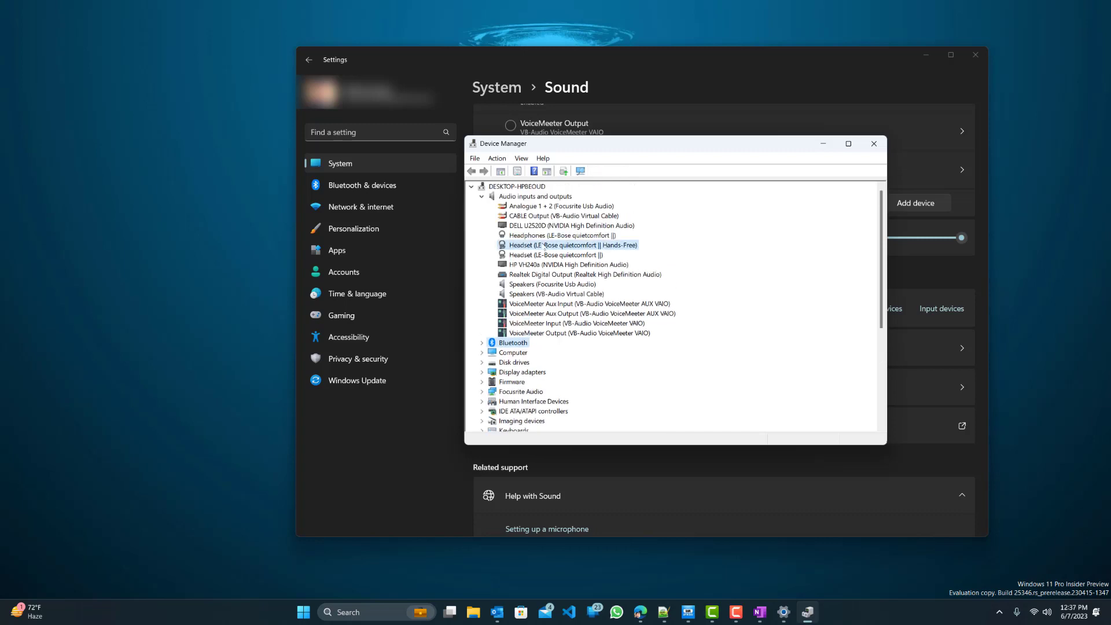
Examine the status, driver, details and events of Analogue 1 + 2 (Focusrite Usb Audio) in its device properties, and close them without changes
{"action": "left_click", "coordinate": [544, 246]}
{"action": "left_click", "coordinate": [533, 206]}
{"action": "right_click", "coordinate": [534, 205]}
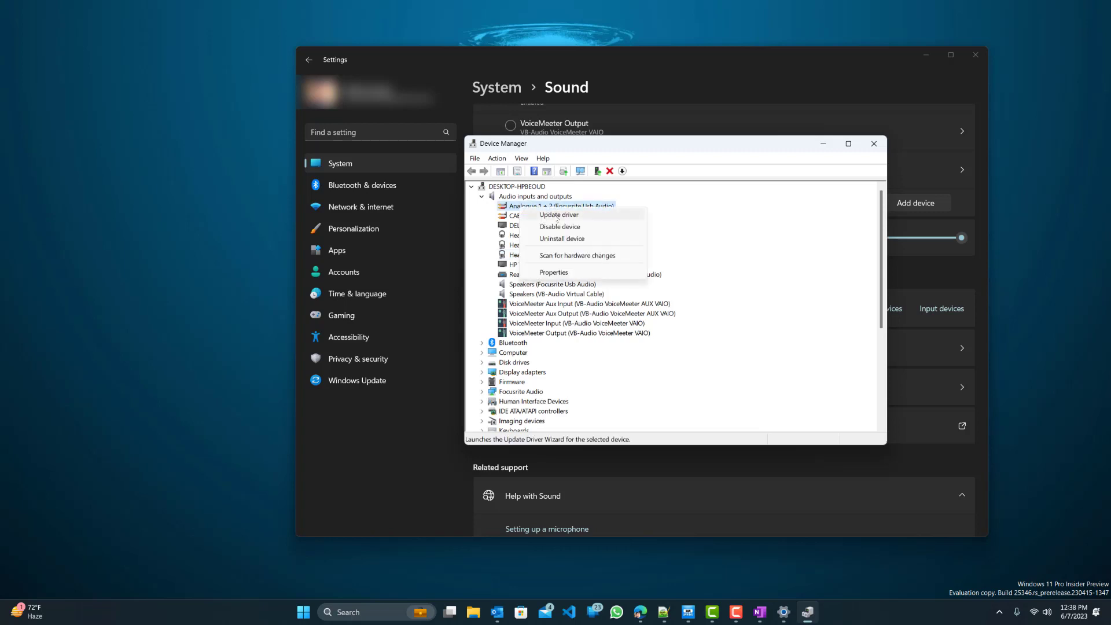
{"action": "left_click", "coordinate": [554, 272]}
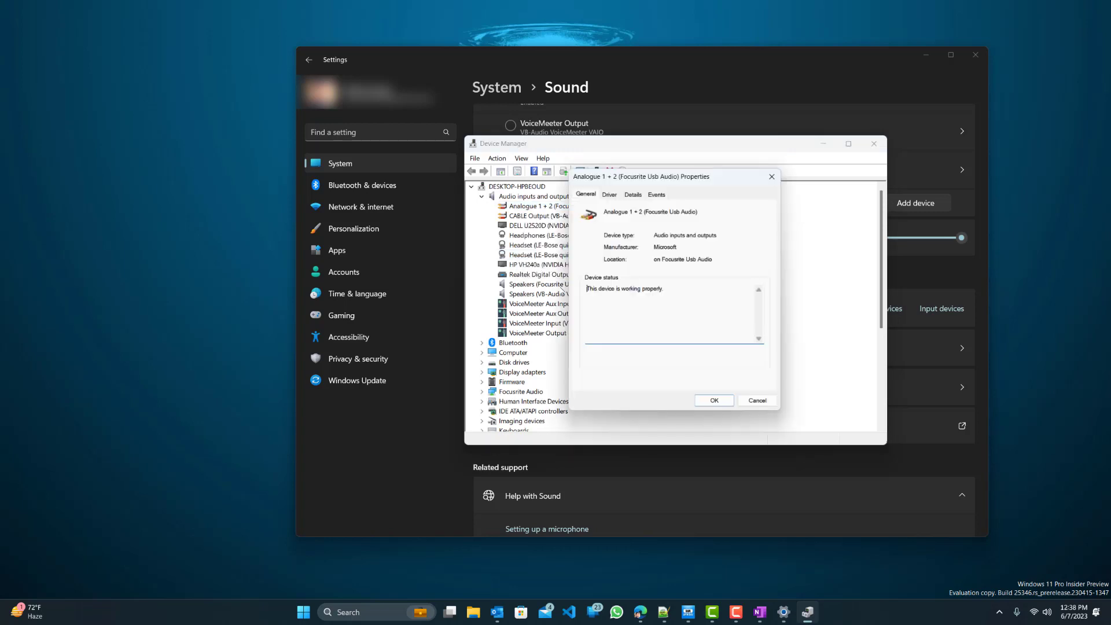
{"action": "left_click", "coordinate": [609, 194]}
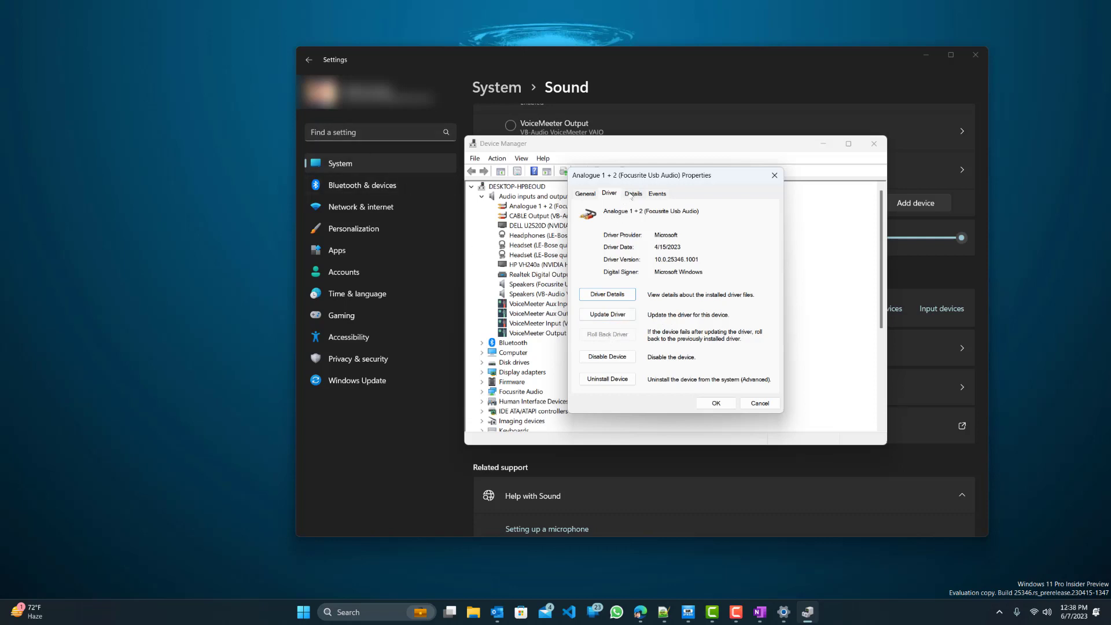
{"action": "left_click", "coordinate": [633, 193]}
{"action": "left_click", "coordinate": [657, 193]}
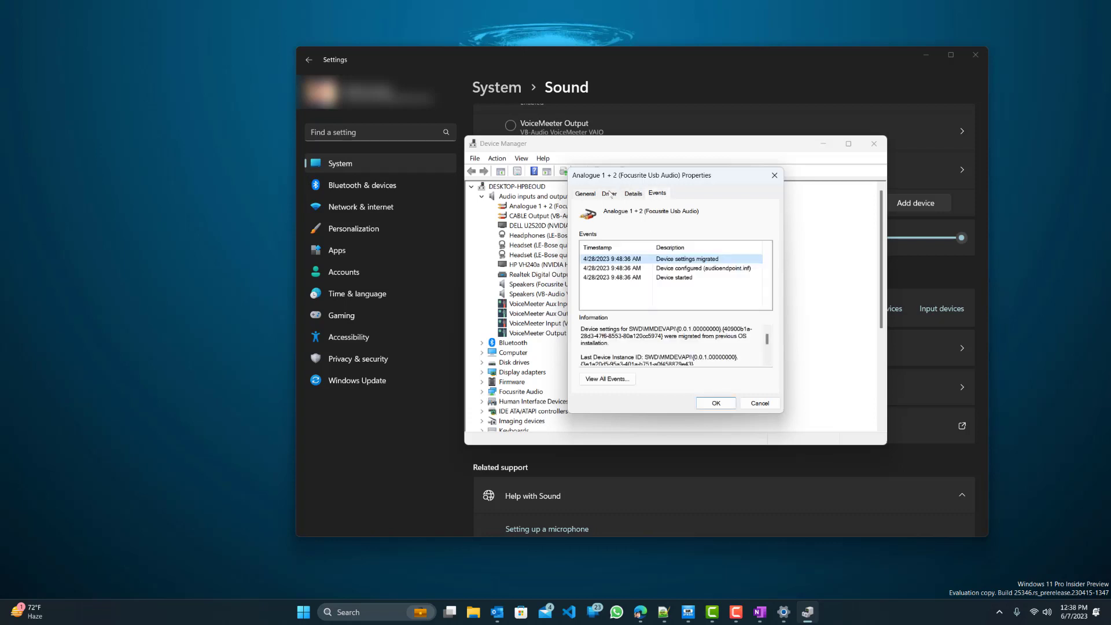
{"action": "left_click", "coordinate": [610, 193]}
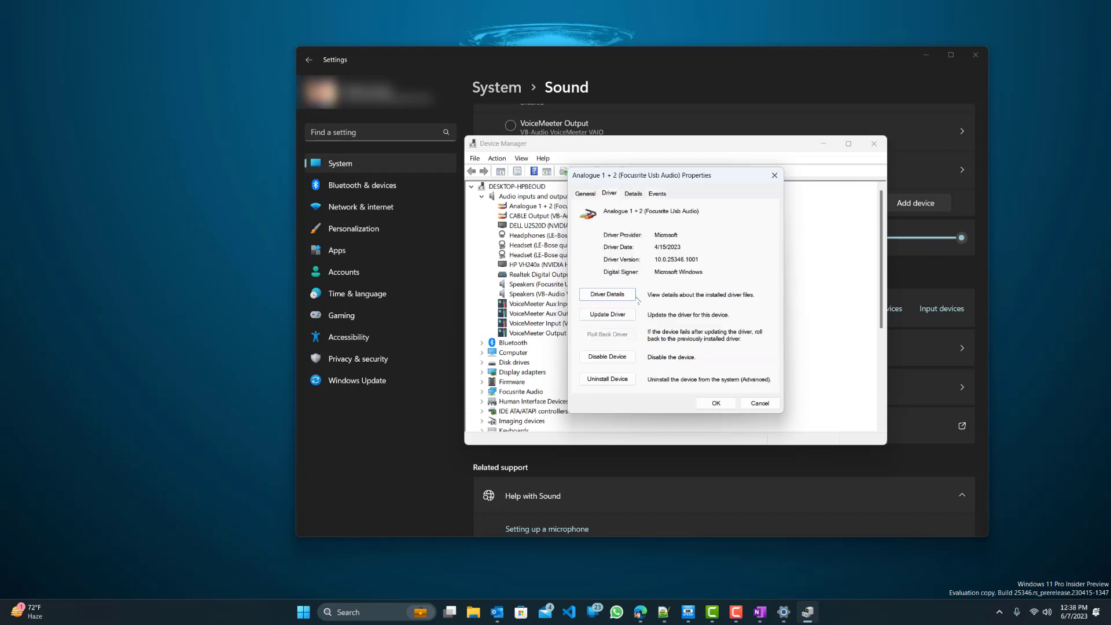
{"action": "left_click", "coordinate": [759, 403]}
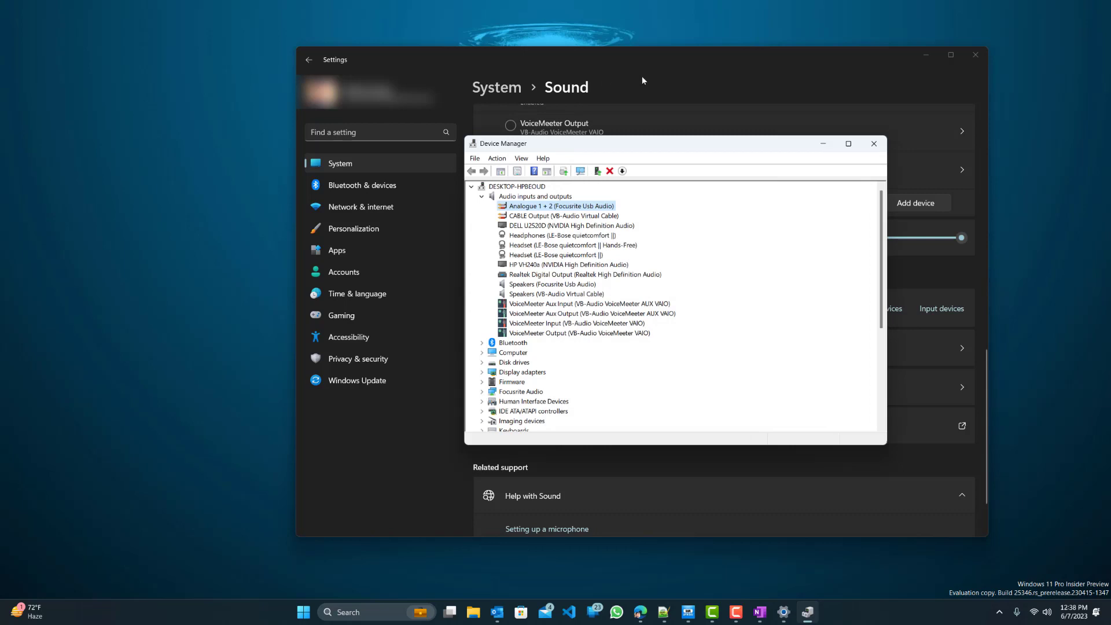
Switch back to Settings and open the Windows Update page
{"action": "left_click", "coordinate": [384, 380]}
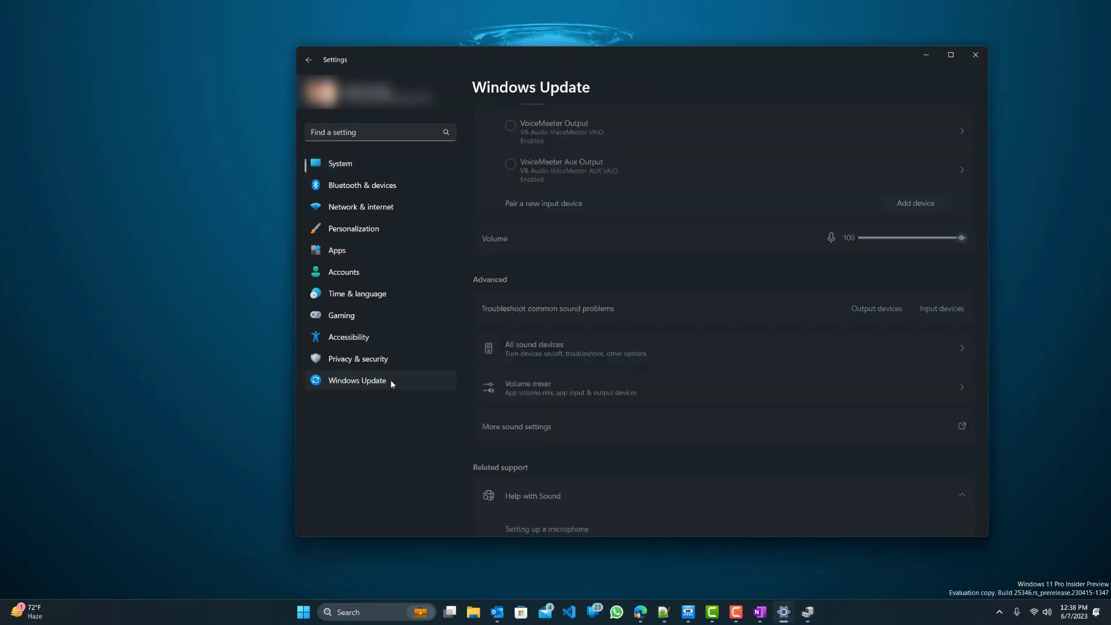